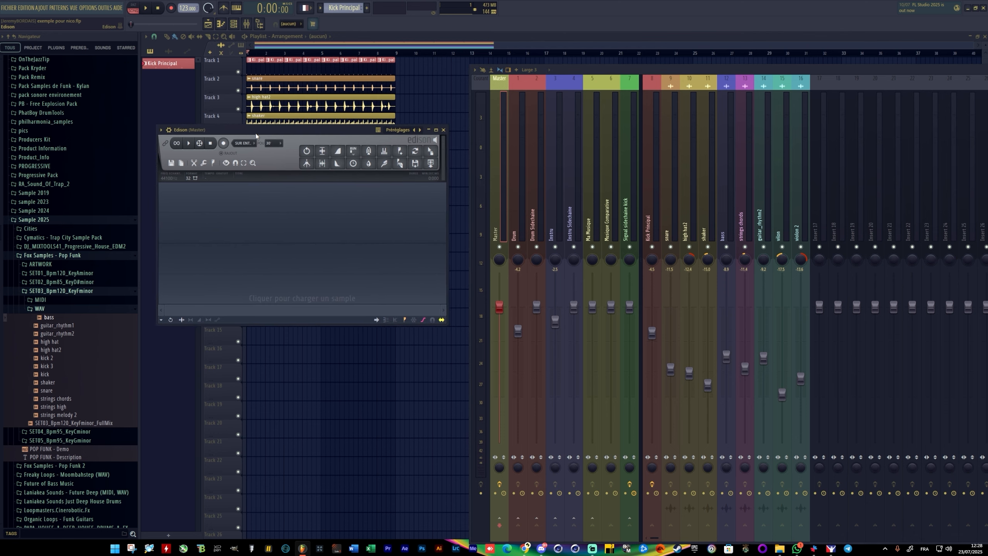
# Step: Record a passage of the song's playback in Edison on the Master channel
pyautogui.click(238, 140)
pyautogui.press('space')
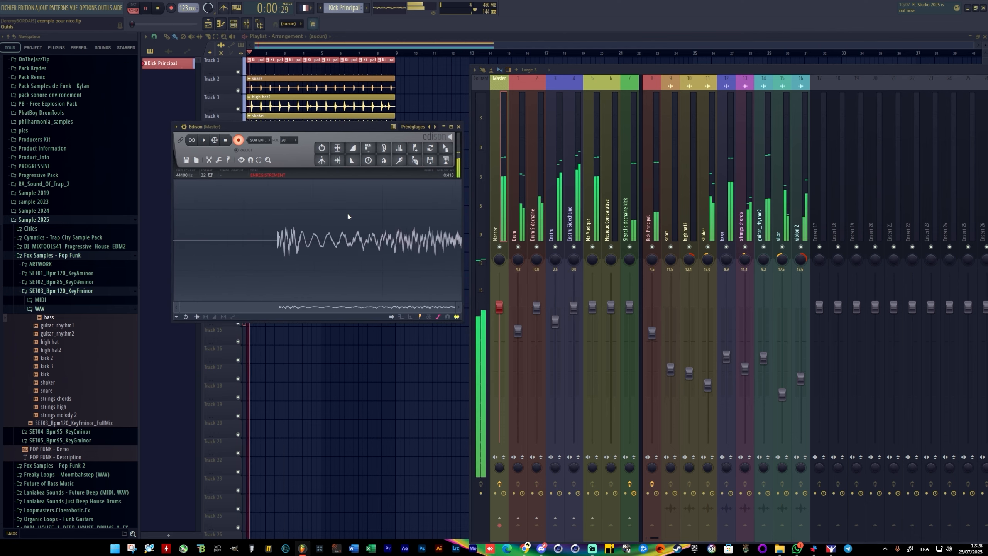
pyautogui.press('space')
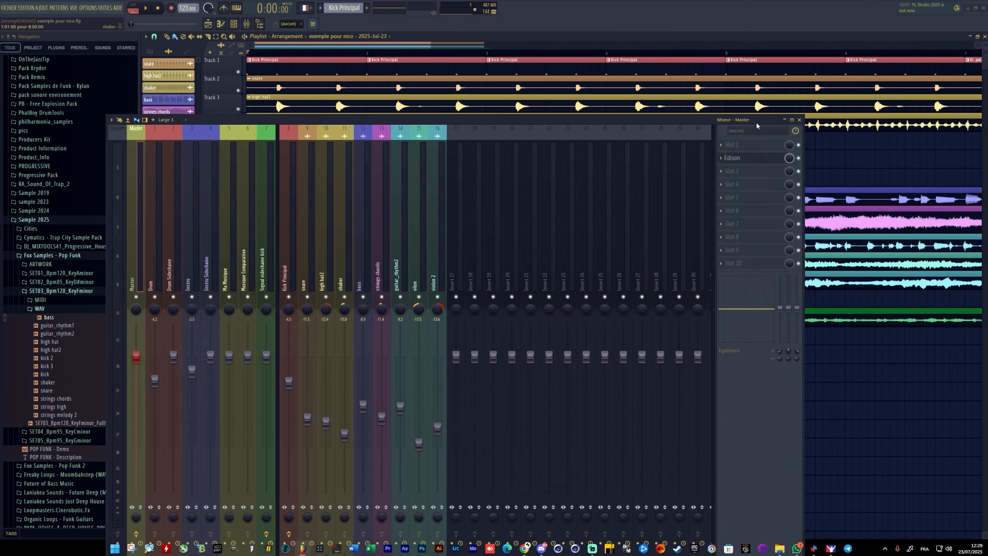
# Step: Collapse the mixer and move the recorded mix clip from Track 14 down to Track 16
pyautogui.click(785, 120)
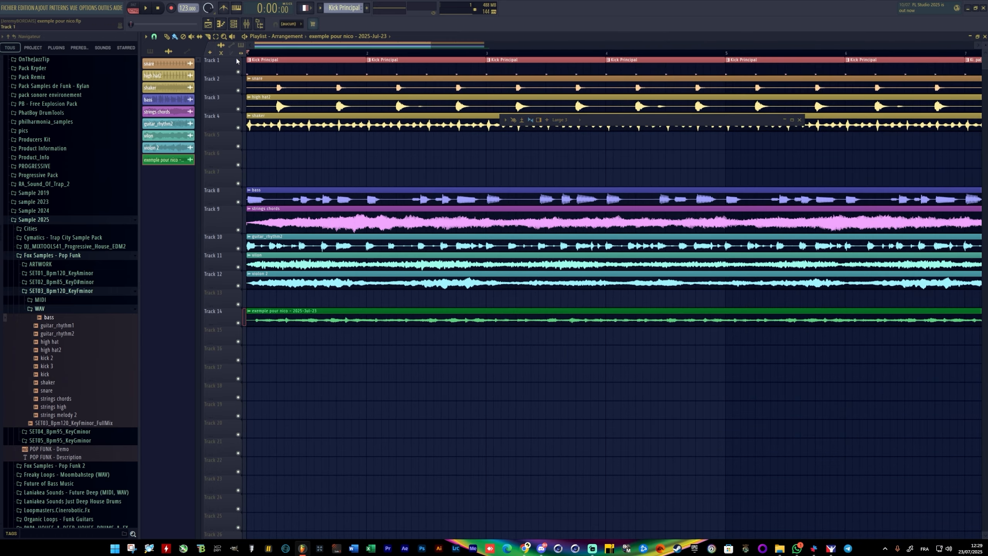
pyautogui.click(167, 36)
pyautogui.click(154, 36)
pyautogui.click(167, 69)
pyautogui.scroll(5, 278, 319)
pyautogui.moveTo(336, 320); pyautogui.dragTo(300, 357)
pyautogui.scroll(-8, 389, 233)
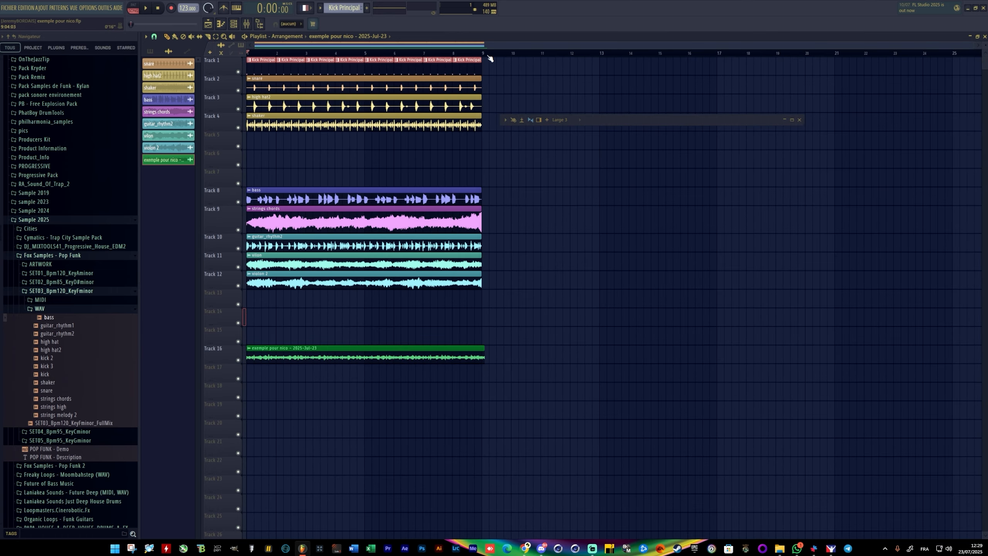
# Step: Trim the end of the recorded mix clip on Track 16 to bar 9, level with the other clips
pyautogui.scroll(8, 489, 59)
pyautogui.moveTo(669, 357); pyautogui.dragTo(546, 357)
pyautogui.scroll(-8, 396, 129)
# Step: Solo Track 16 to listen to the recorded mix clip, and unsolo it again
pyautogui.keyDown('ctrl'); pyautogui.click(238, 360); pyautogui.keyUp('ctrl')
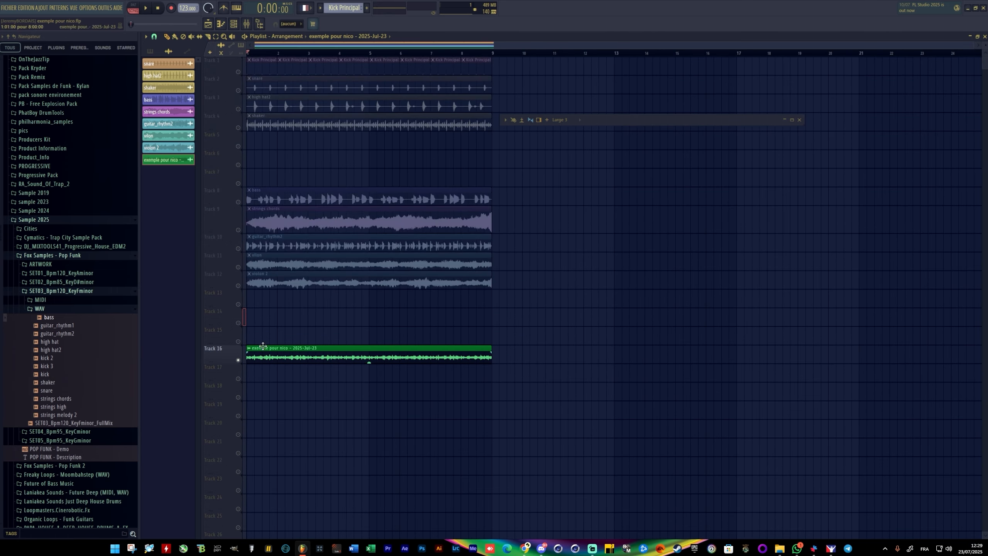
pyautogui.press('space')
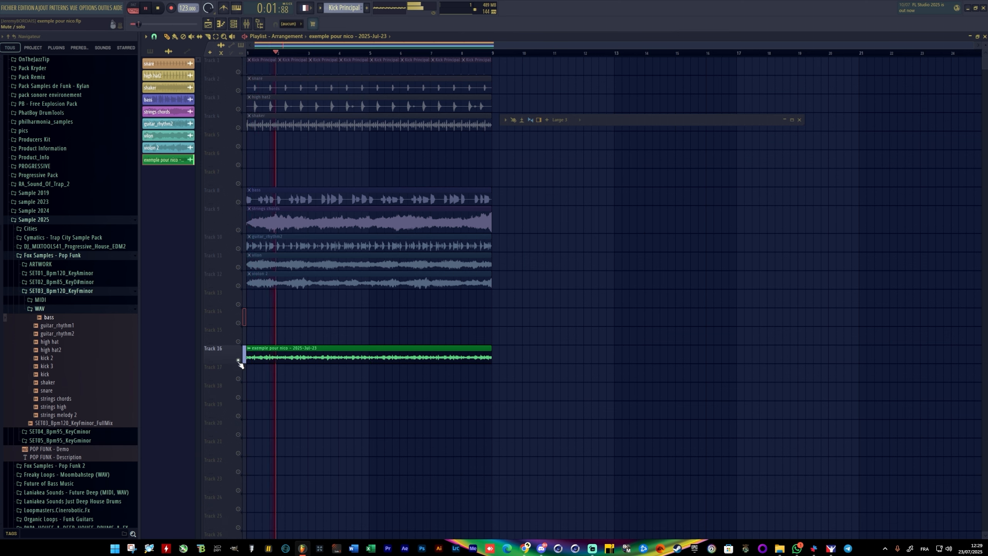
pyautogui.press('space')
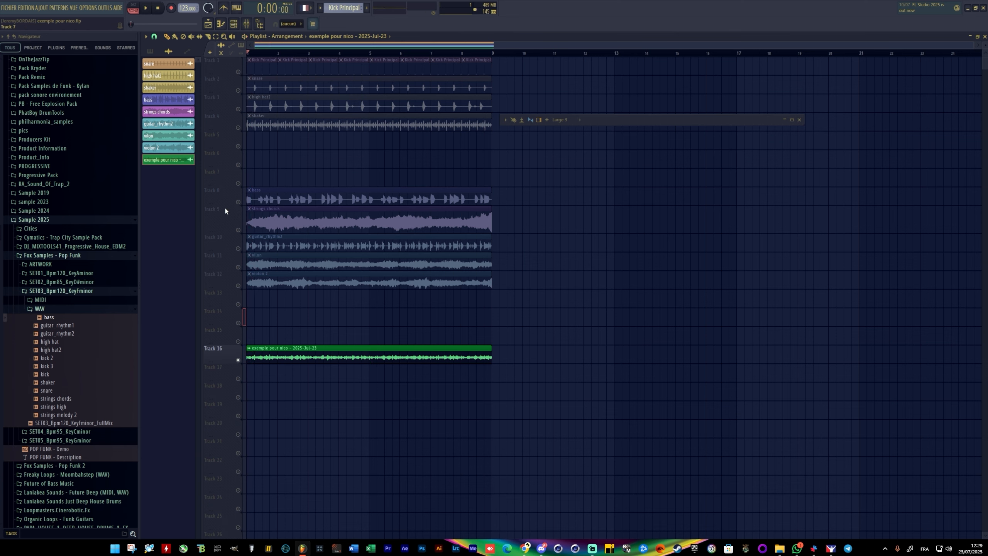
pyautogui.keyDown('ctrl'); pyautogui.click(238, 286); pyautogui.keyUp('ctrl')
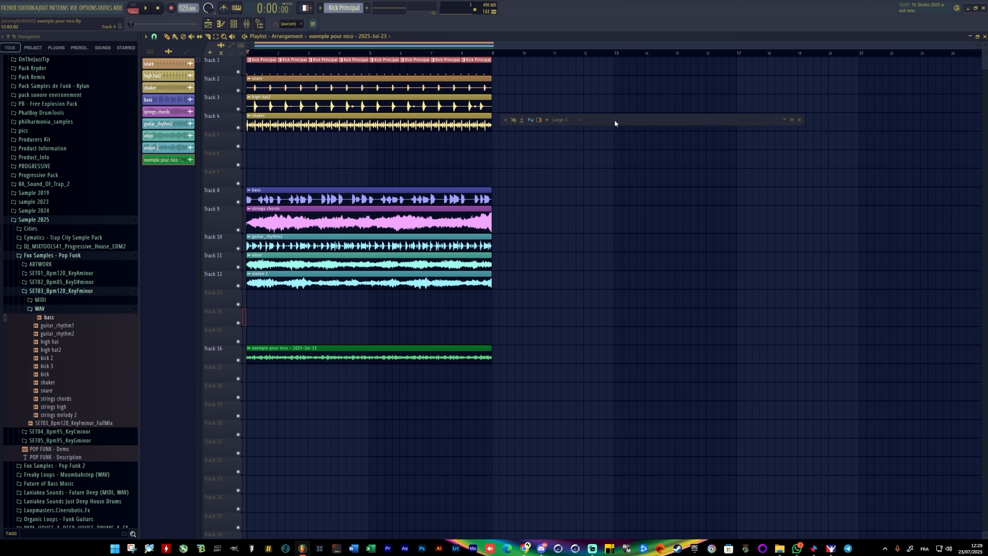
# Step: Lower the volume of the recorded mix clip in its audio clip settings and close them
pyautogui.doubleClick(367, 357)
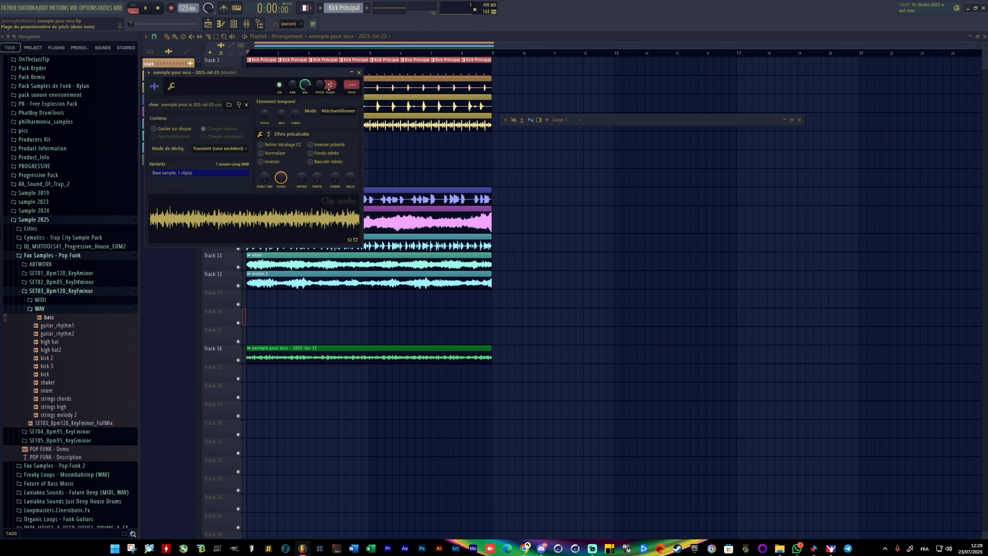
pyautogui.moveTo(305, 85); pyautogui.dragTo(305, 117)
pyautogui.click(358, 72)
# Step: Enlarge the mixer and inspect the effects on the Kick Principal channel, including the Fruity Limiter slot's options
pyautogui.doubleClick(617, 118)
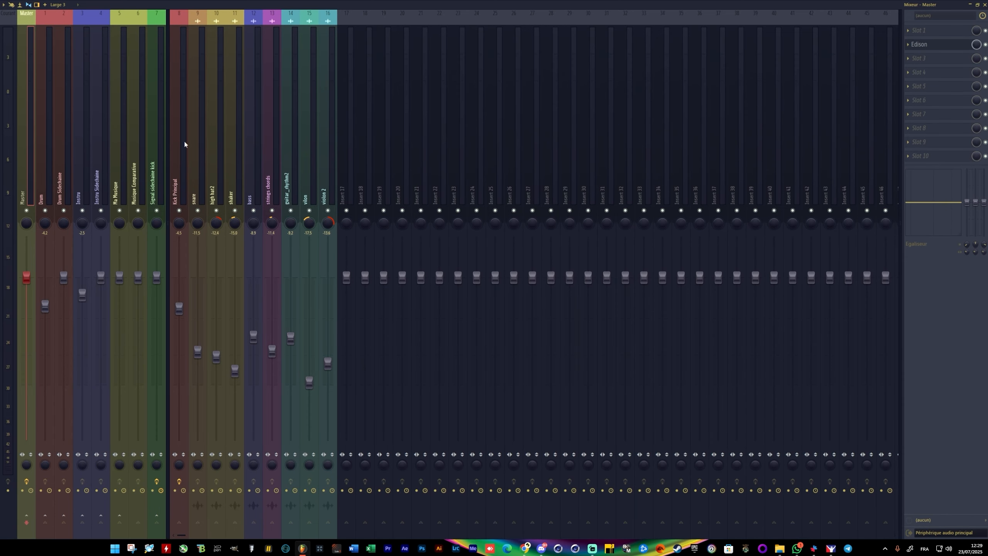
pyautogui.click(172, 190)
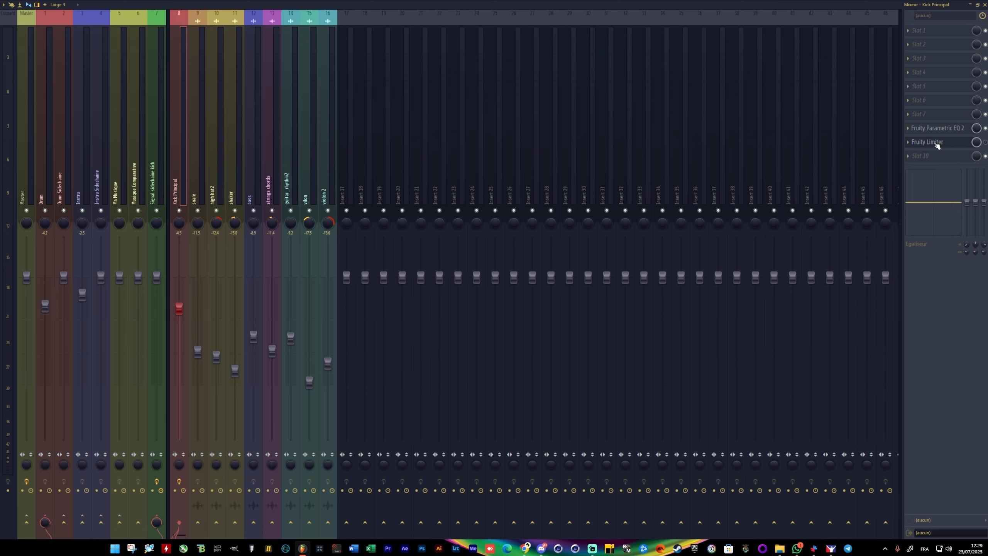
pyautogui.click(912, 144)
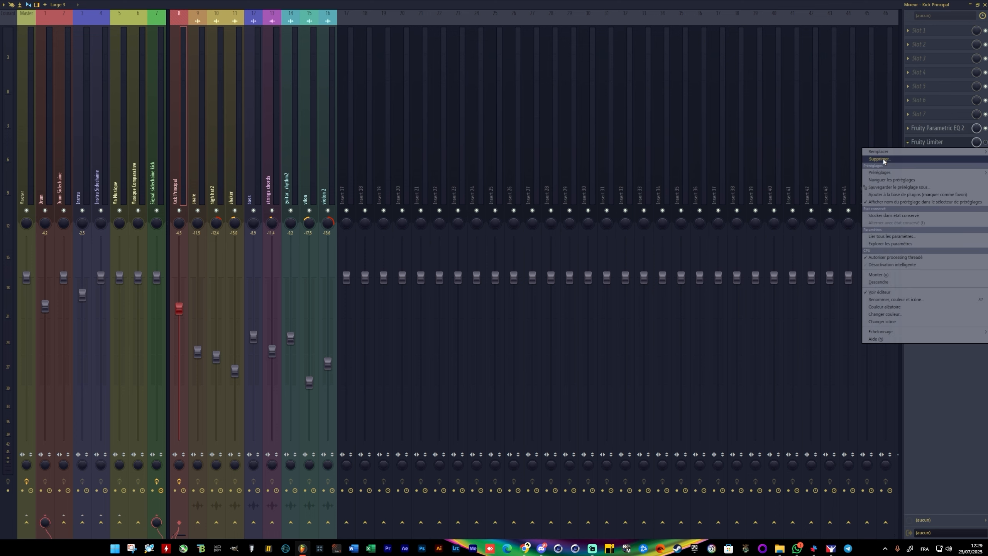
pyautogui.moveTo(882, 152)
pyautogui.click(926, 112)
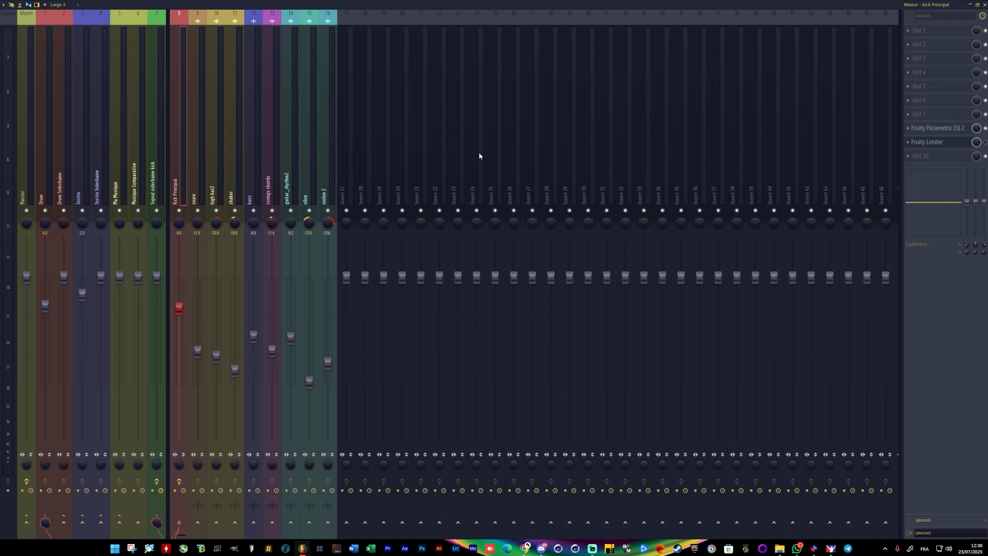
# Step: Select the bass channel and play the song to compare the kick and bass spectra in their Parametric EQ 2 windows
pyautogui.click(249, 184)
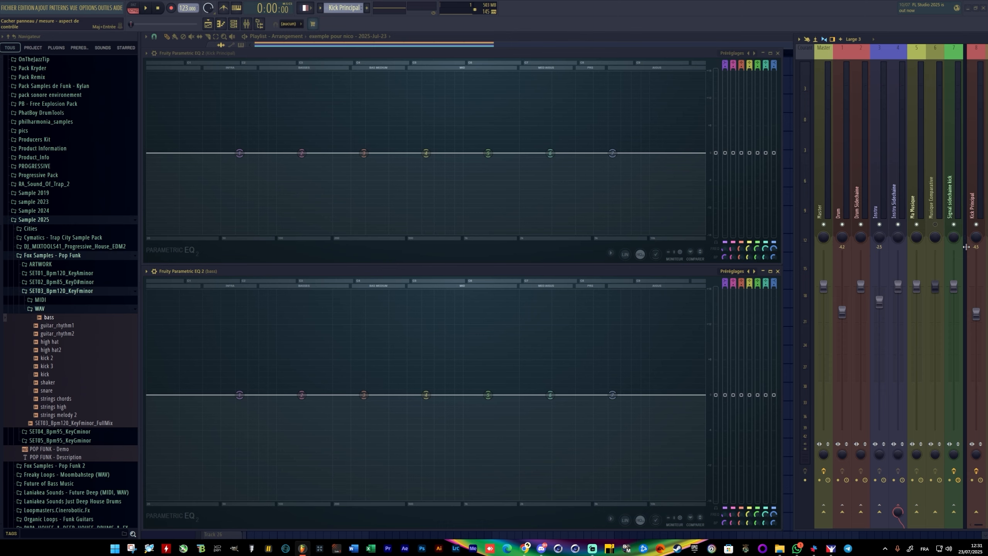
pyautogui.press('space')
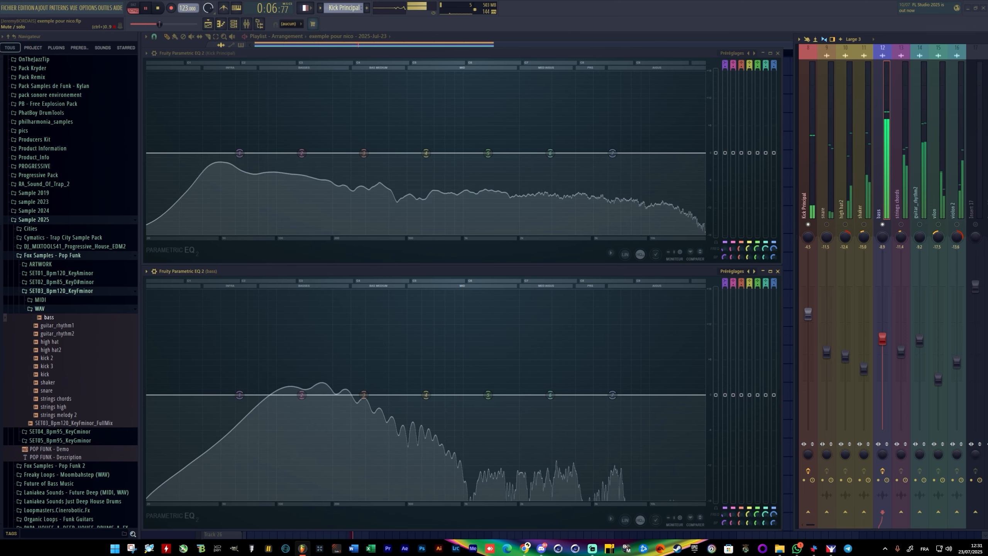
pyautogui.moveTo(987, 175); pyautogui.dragTo(987, 176)
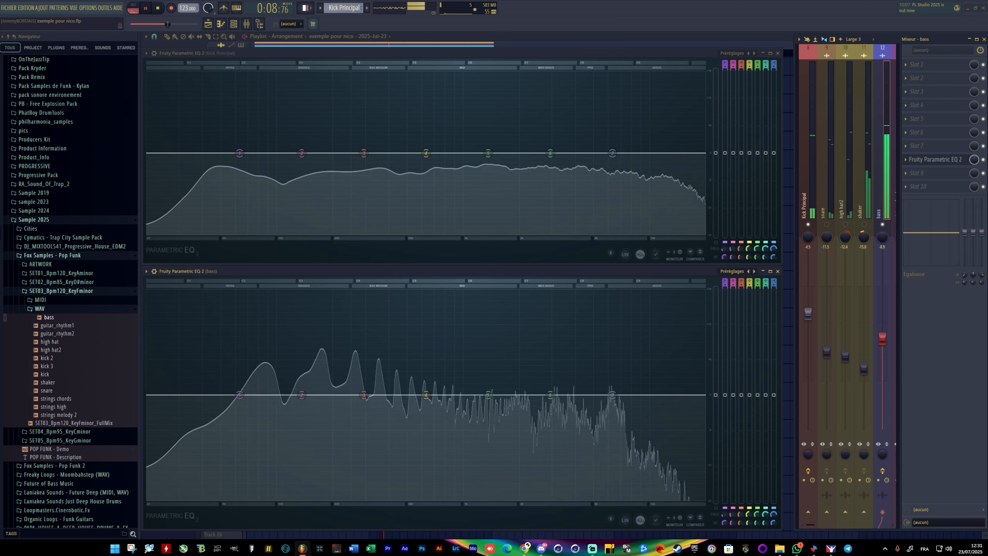
pyautogui.press('space')
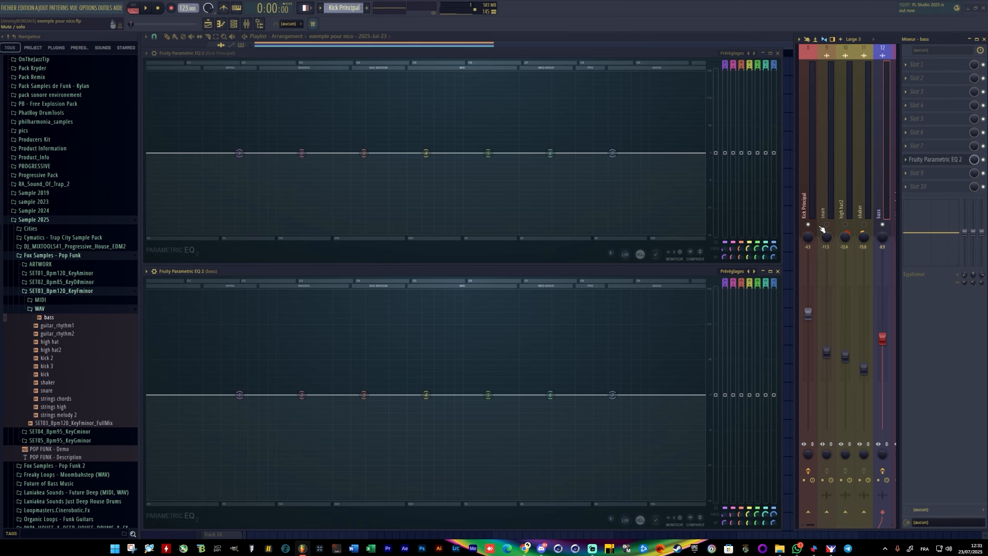
pyautogui.press('space')
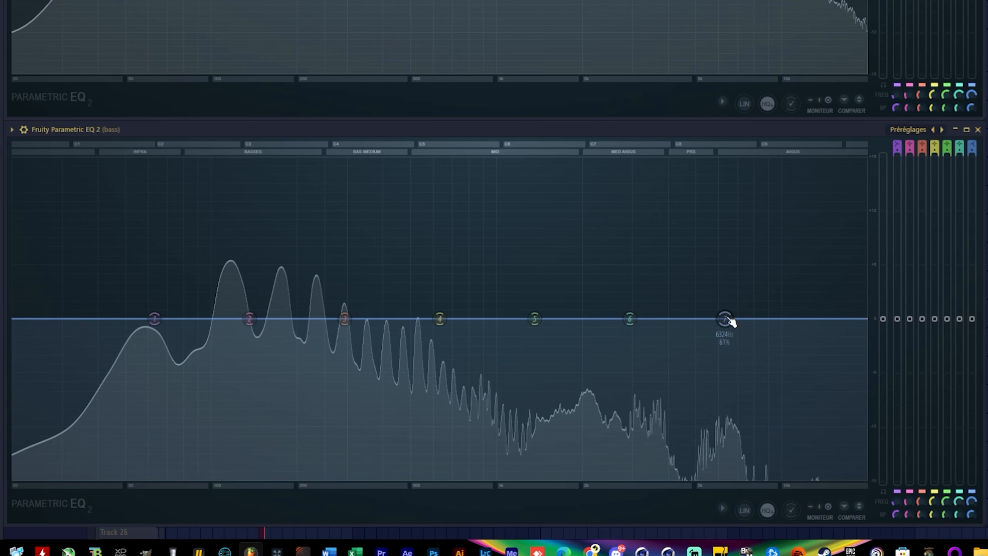
pyautogui.press('space')
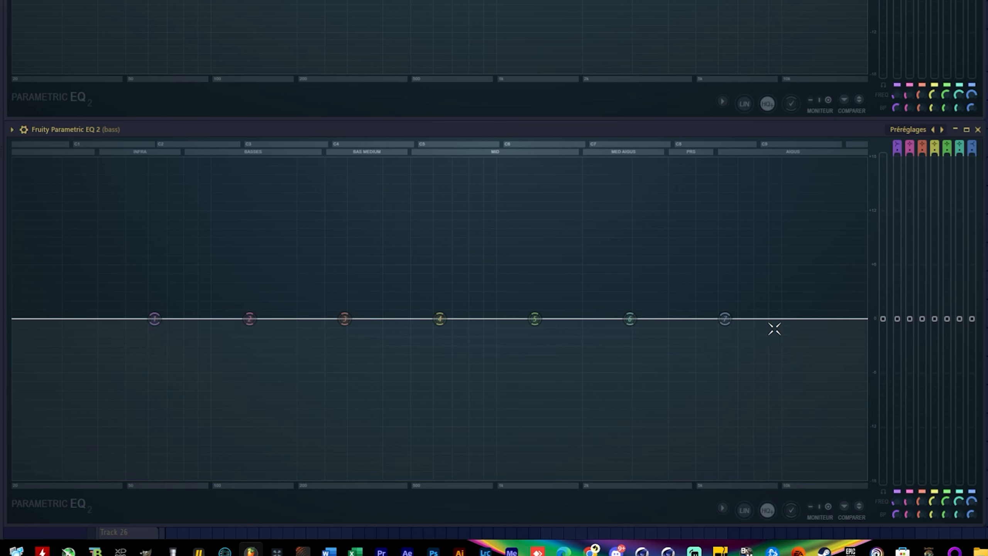
# Step: In the bass Parametric EQ 2, cut bands 6 and 7 around 3312 Hz and slightly boost band 4 at about 670 Hz
pyautogui.moveTo(741, 325); pyautogui.dragTo(644, 478)
pyautogui.moveTo(630, 319); pyautogui.dragTo(644, 418)
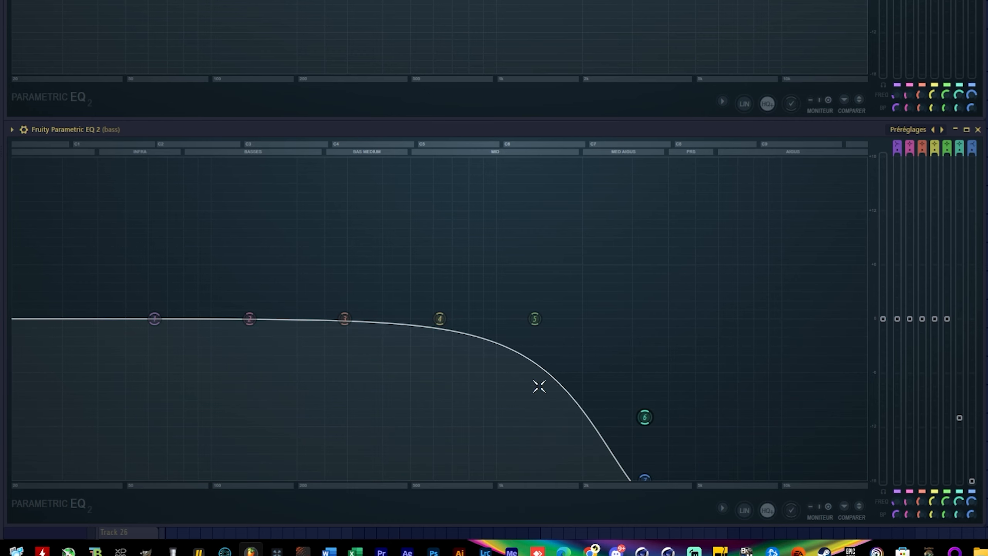
pyautogui.moveTo(450, 328)
pyautogui.mouseDown()
pyautogui.moveTo(441, 274)
pyautogui.moveTo(457, 318)
pyautogui.mouseUp()
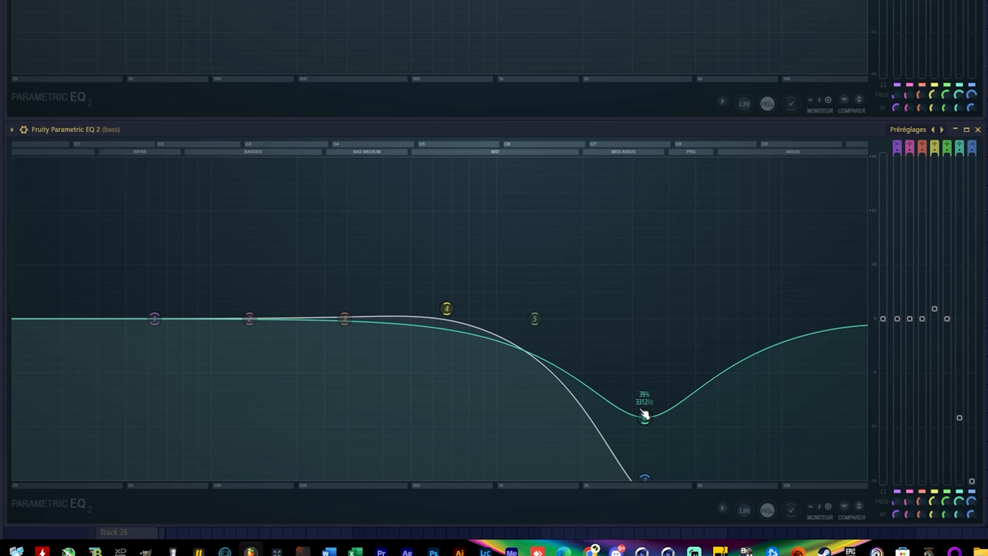
# Step: Turn band 7 of the bass EQ into a low-pass filter placed just above band 5, and reset band 6
pyautogui.moveTo(644, 477); pyautogui.dragTo(675, 339)
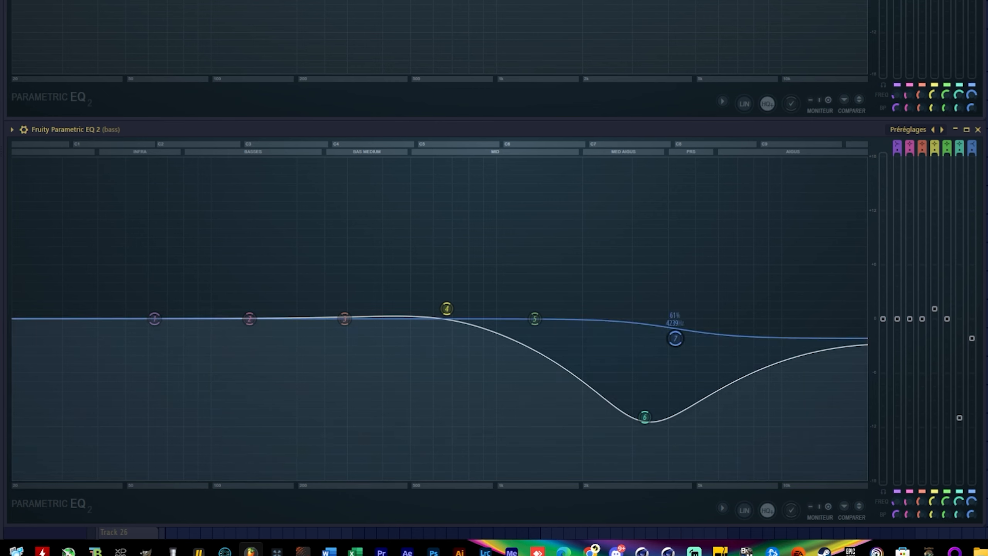
pyautogui.scroll(-2, 675, 318)
pyautogui.scroll(-4, 676, 318)
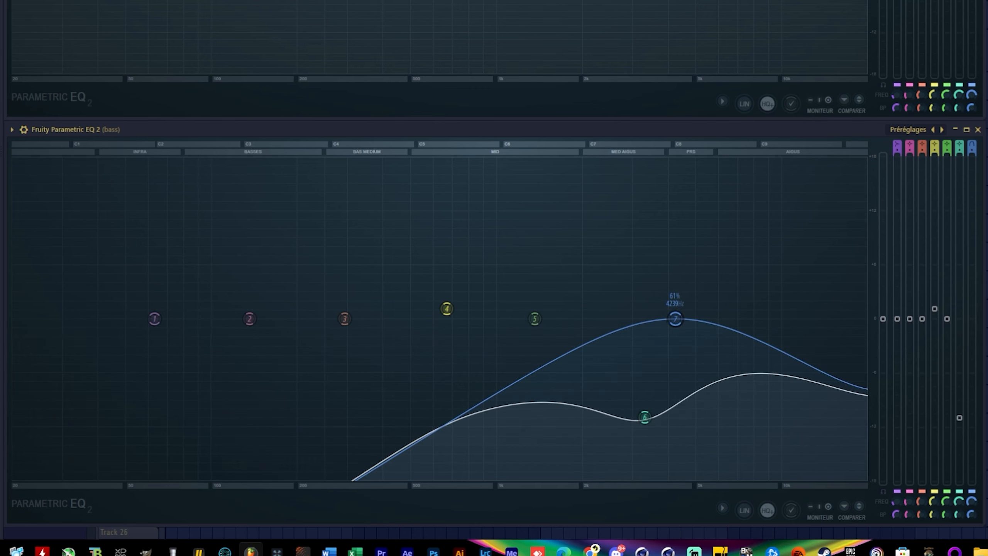
pyautogui.moveTo(676, 318); pyautogui.dragTo(560, 318)
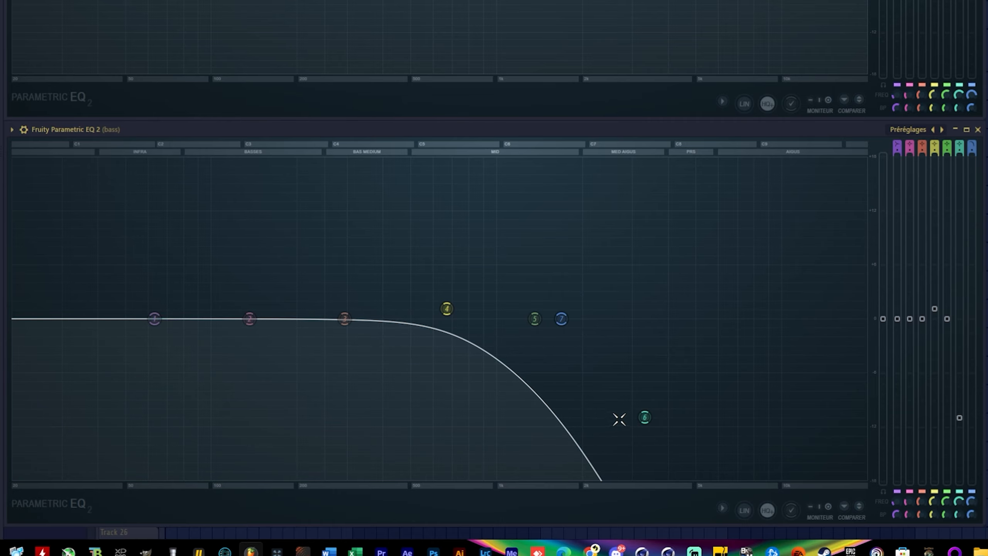
pyautogui.rightClick(645, 416)
pyautogui.click(665, 432)
# Step: Lower the cutoff of the bass EQ's band 7 low-pass to about 1029 Hz while listening to playback
pyautogui.press('space')
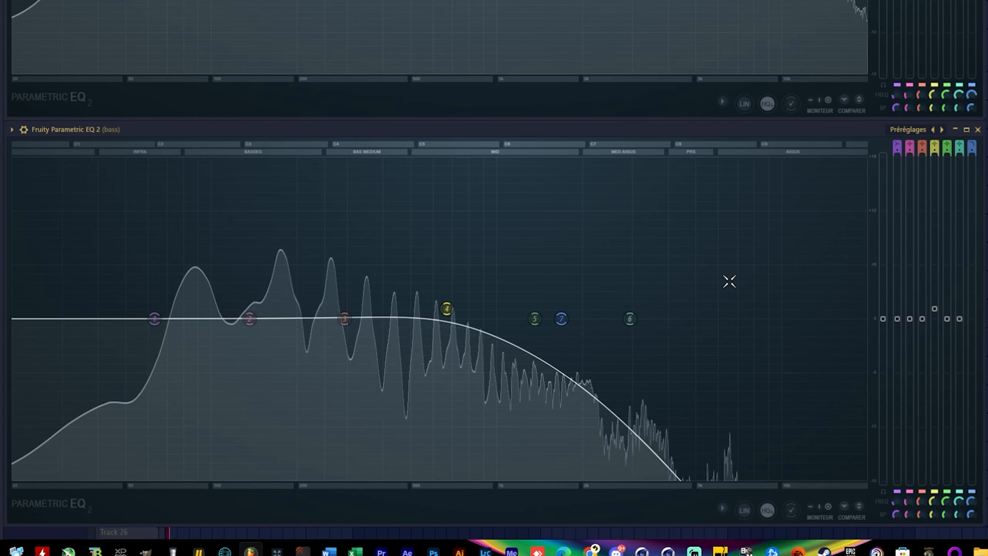
pyautogui.moveTo(562, 319); pyautogui.dragTo(500, 318)
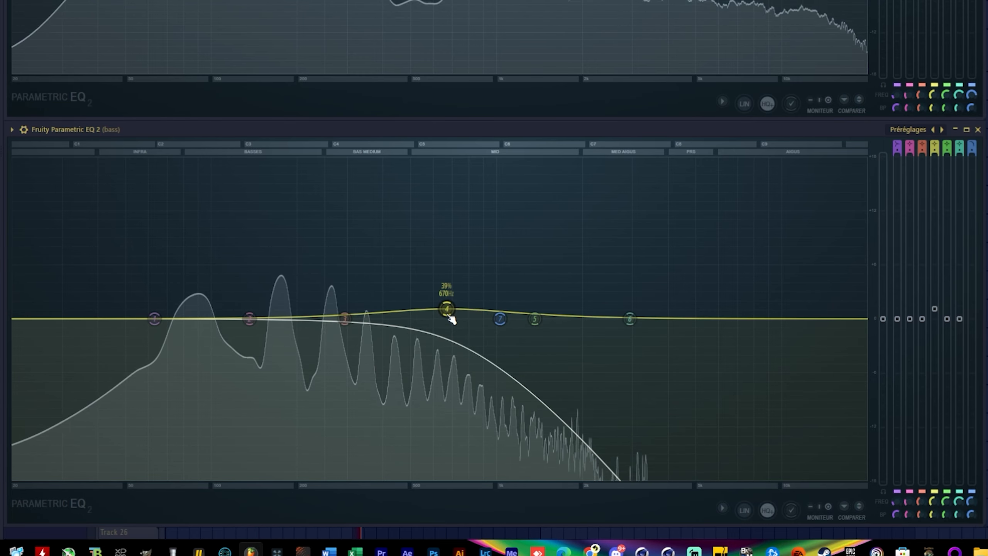
pyautogui.press('space')
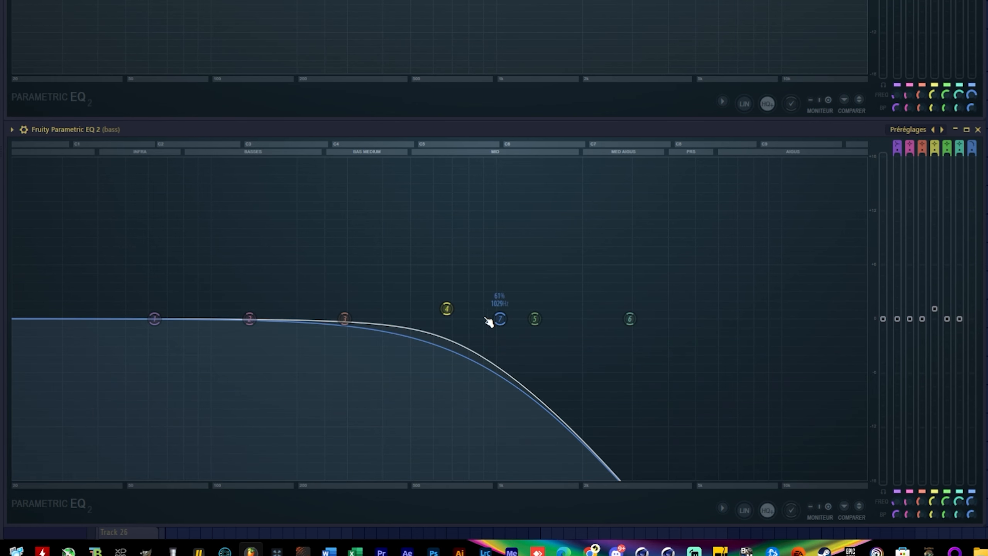
# Step: Steepen the slope of the bass EQ's band 7 low-pass and raise its cutoff slightly, close to band 5
pyautogui.scroll(5, 500, 319)
pyautogui.scroll(-2, 500, 319)
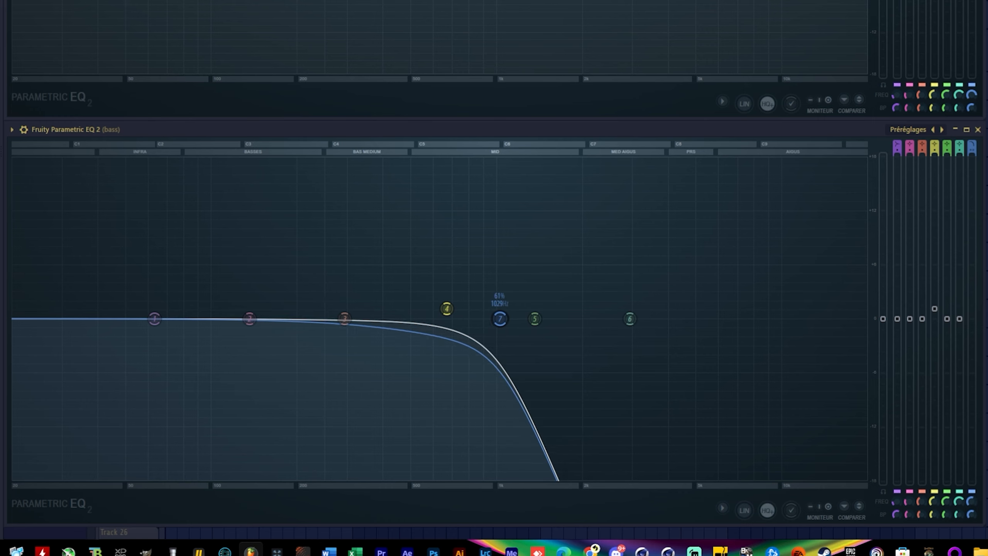
pyautogui.scroll(3, 500, 319)
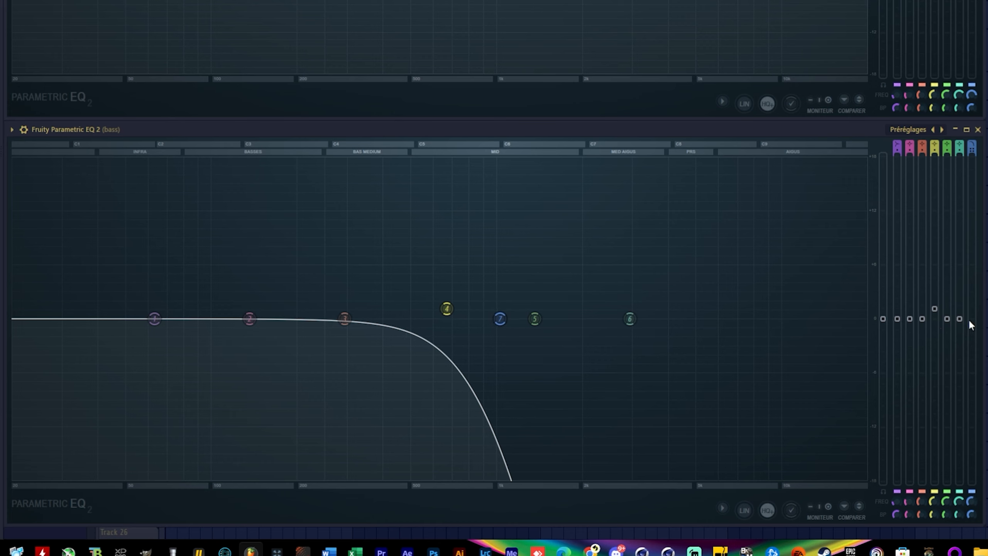
pyautogui.moveTo(971, 502); pyautogui.dragTo(971, 491)
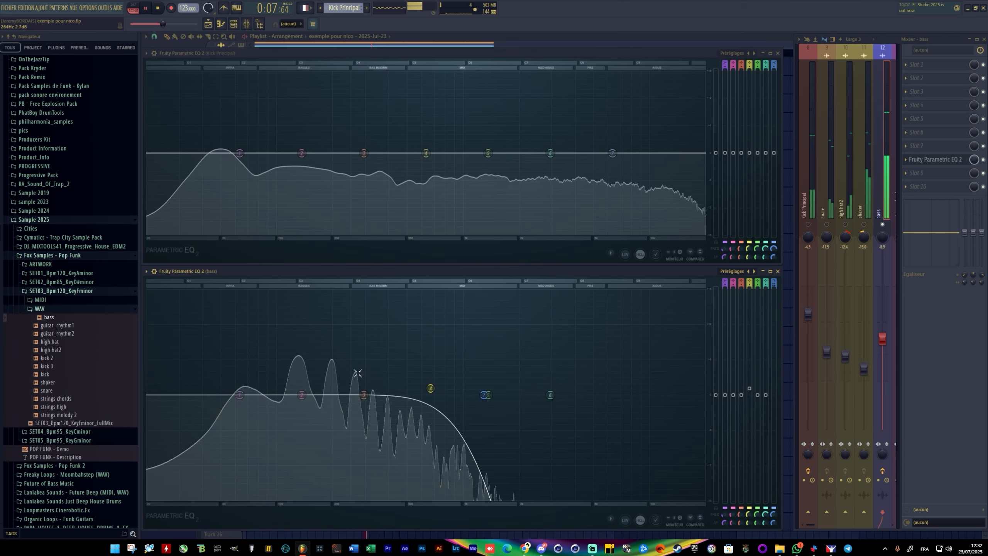
pyautogui.press('space')
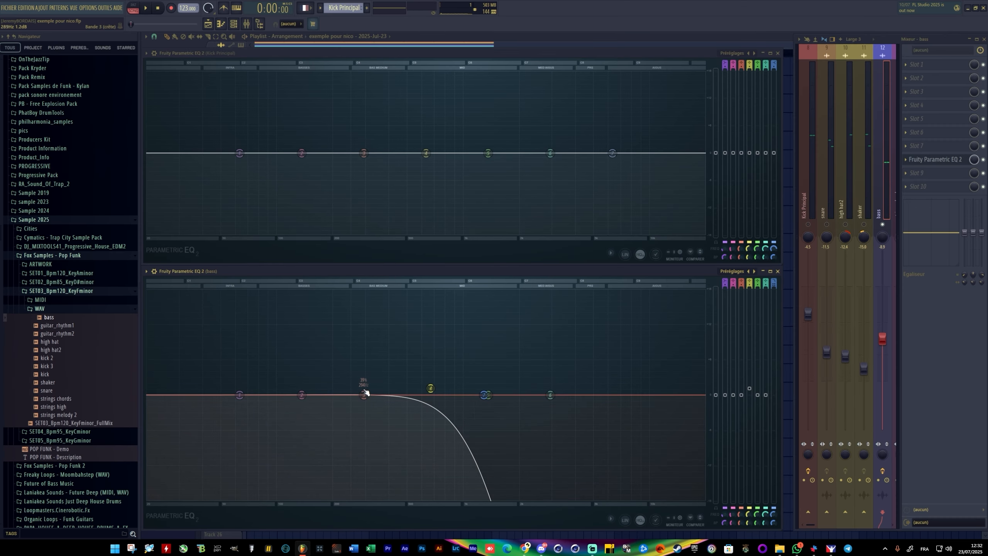
pyautogui.moveTo(370, 400); pyautogui.dragTo(366, 397)
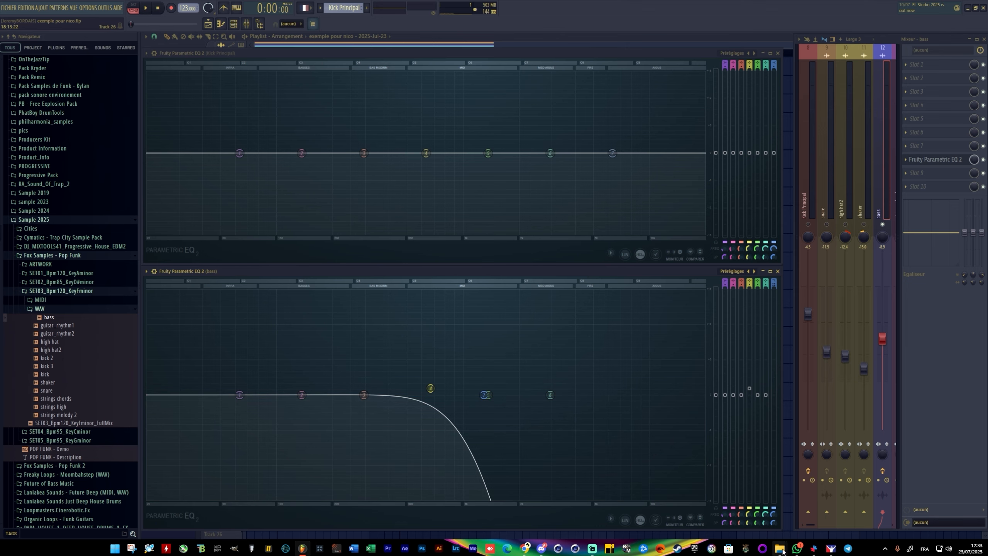
# Step: Switch to File Explorer and open the chart "frequence et level mastering.jpg" from the Mastering folder
pyautogui.moveTo(780, 549)
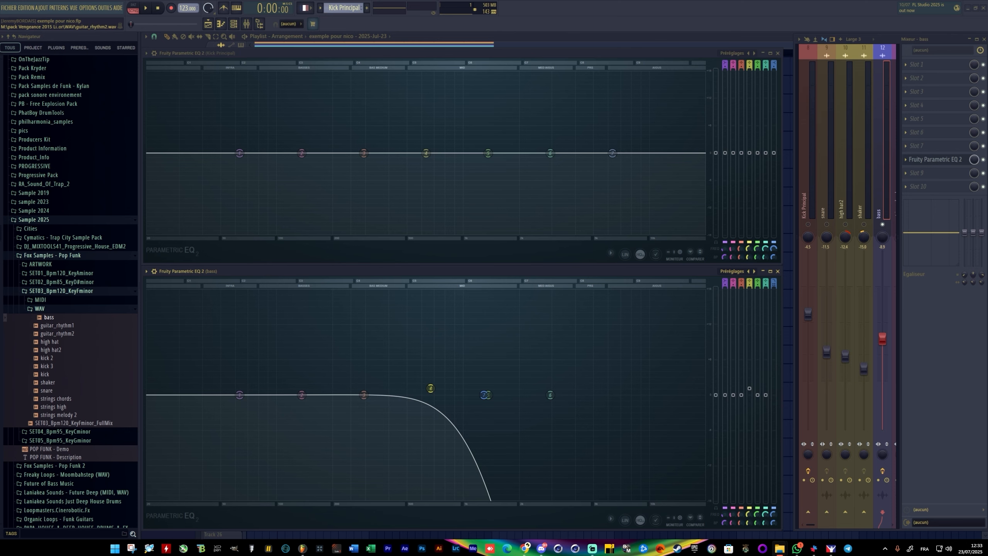
pyautogui.moveTo(0, 111); pyautogui.dragTo(303, 97)
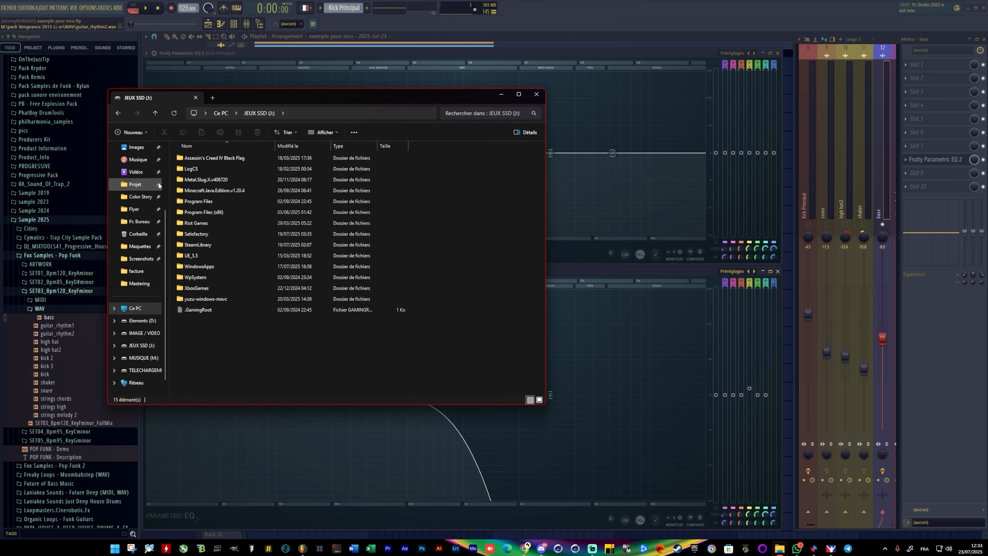
pyautogui.click(139, 187)
pyautogui.click(392, 270)
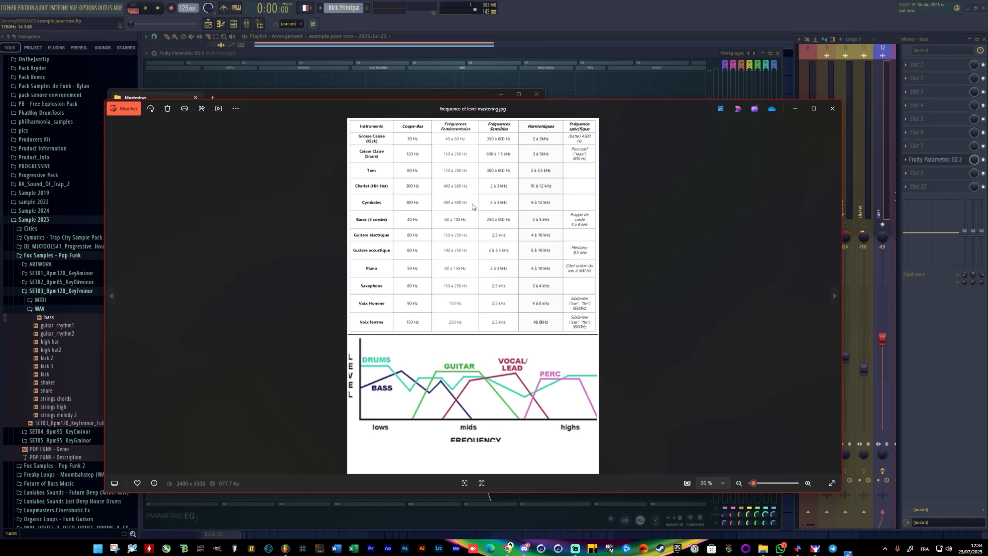
# Step: Examine the chart's kick and bass frequency ranges, and move the image window aside to reveal the bass EQ
pyautogui.scroll(3, 441, 249)
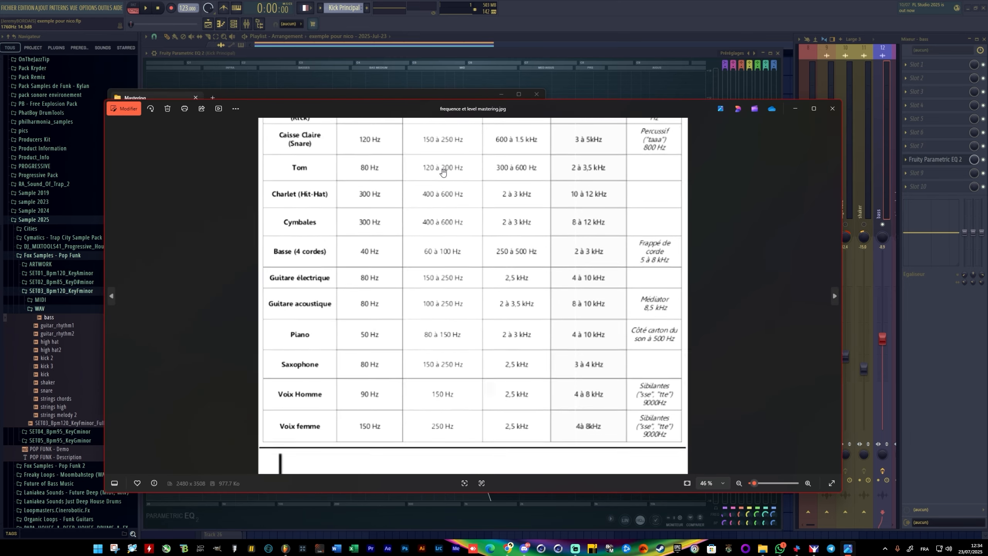
pyautogui.scroll(3, 421, 144)
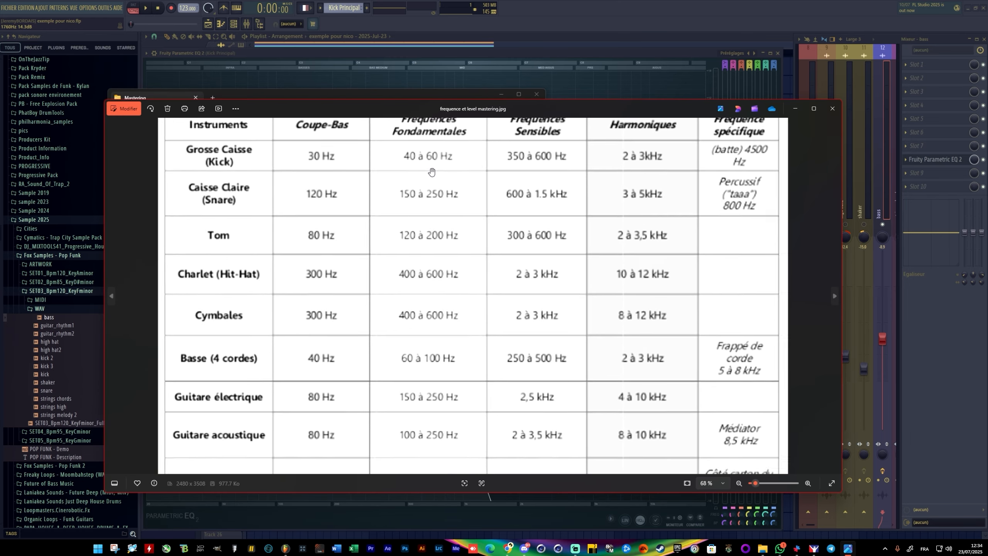
pyautogui.scroll(-5, 353, 324)
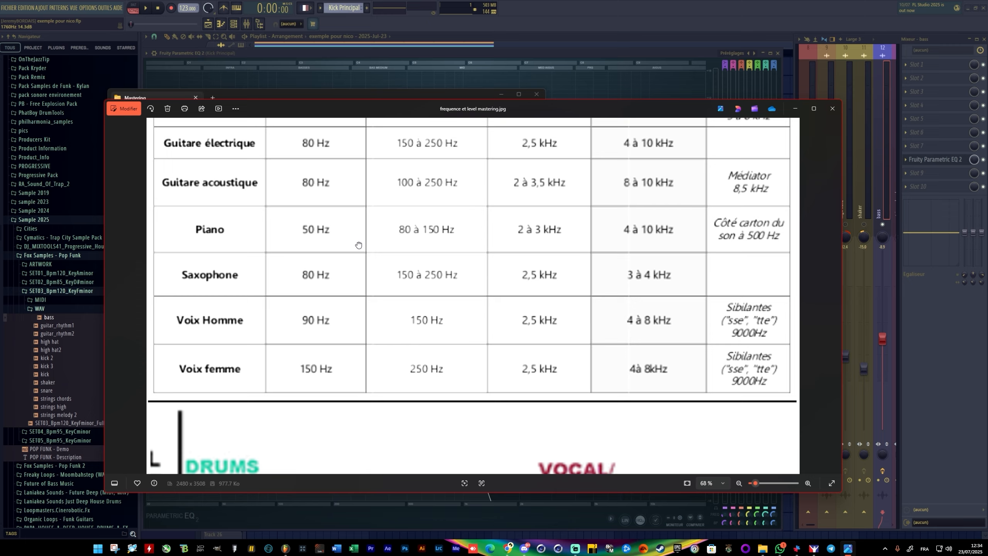
pyautogui.scroll(2, 336, 326)
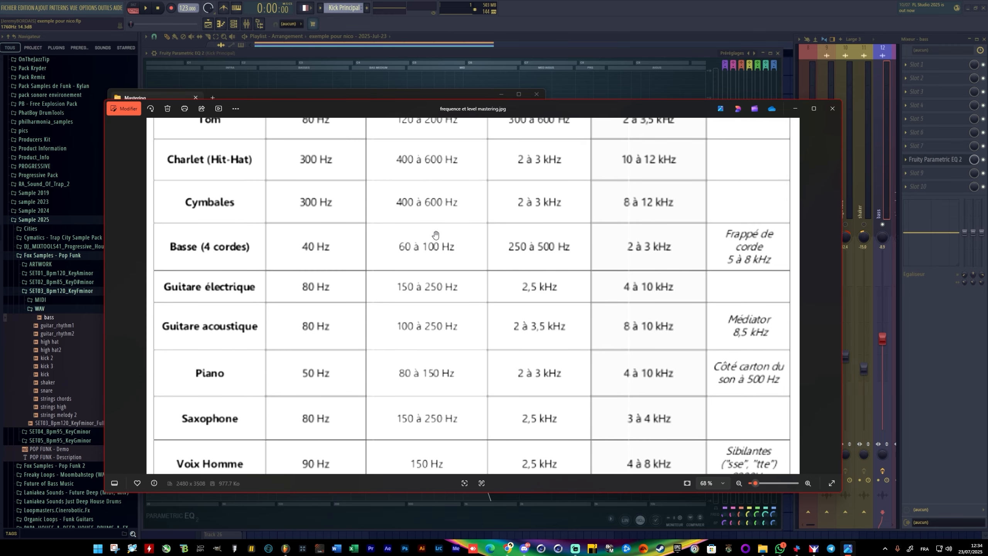
pyautogui.moveTo(435, 235); pyautogui.dragTo(427, 329)
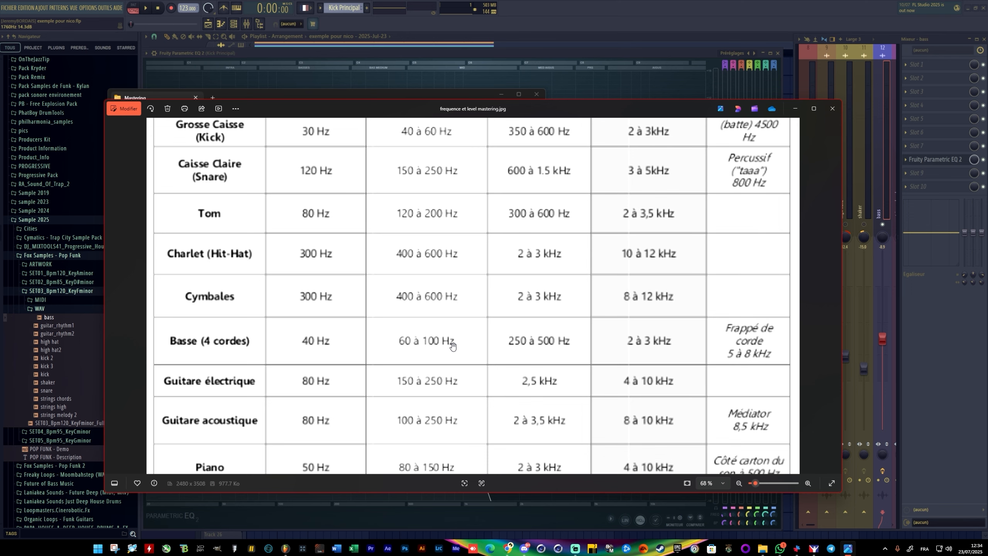
pyautogui.scroll(-1, 529, 322)
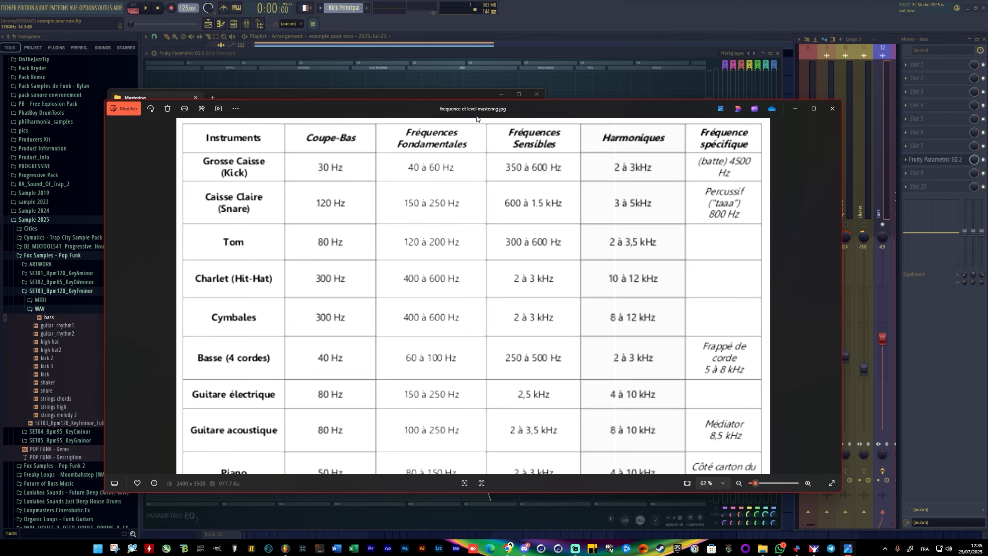
pyautogui.moveTo(384, 108); pyautogui.dragTo(410, 63)
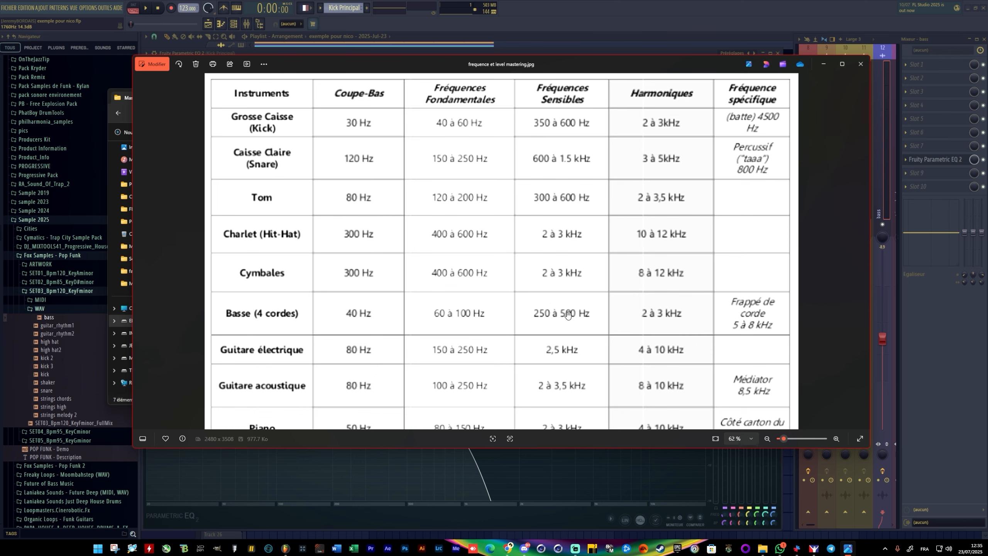
pyautogui.moveTo(400, 66); pyautogui.dragTo(987, 66)
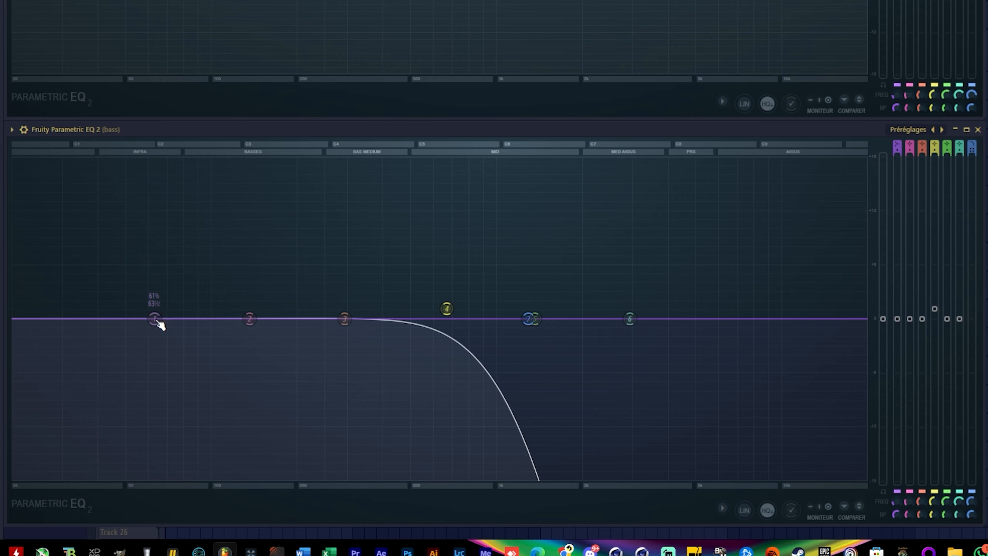
# Step: Lower band 1 of the bass EQ to about -6 dB and turn band 2 into a narrow boost just below 100 Hz
pyautogui.moveTo(157, 322); pyautogui.dragTo(148, 376)
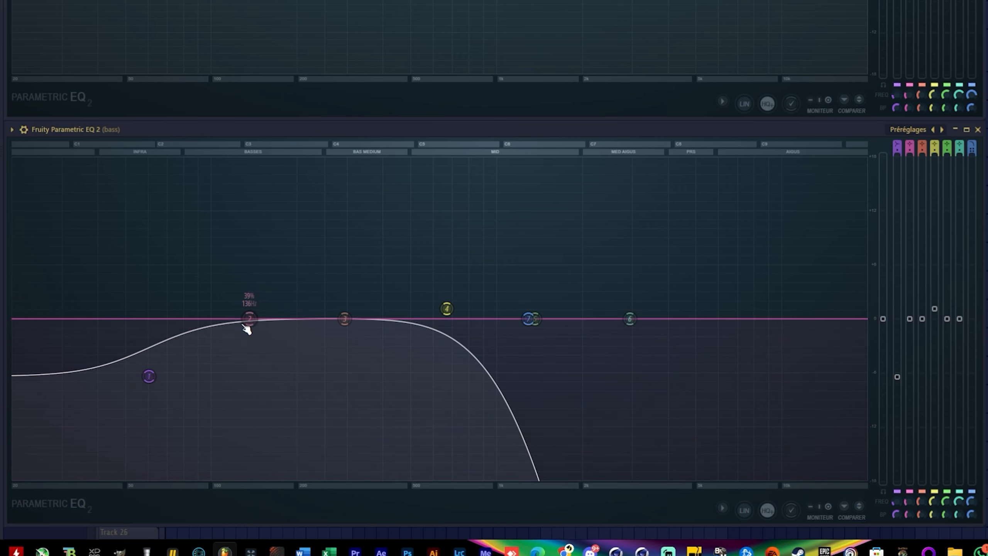
pyautogui.moveTo(246, 326); pyautogui.dragTo(209, 232)
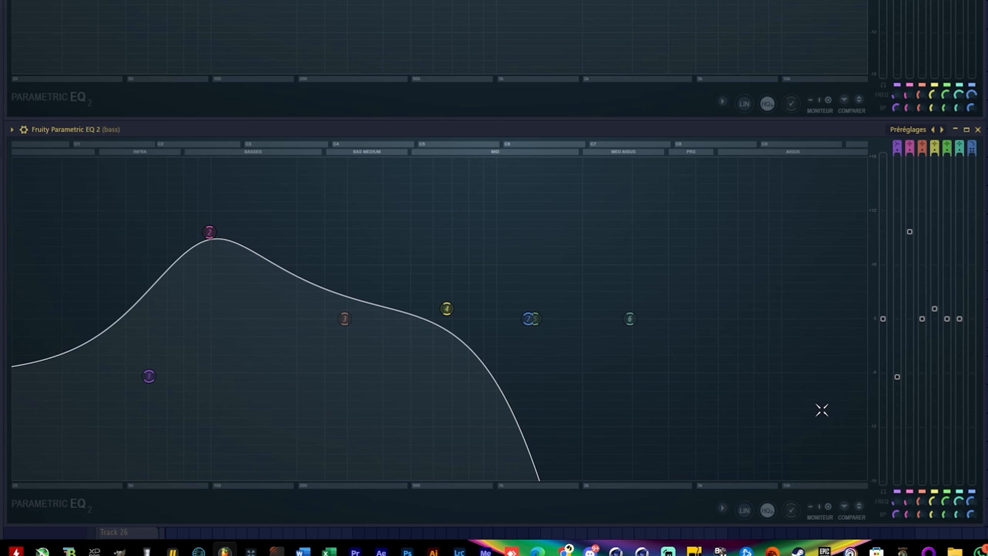
pyautogui.moveTo(909, 516); pyautogui.dragTo(909, 533)
pyautogui.moveTo(209, 232); pyautogui.dragTo(193, 180)
pyautogui.press('space')
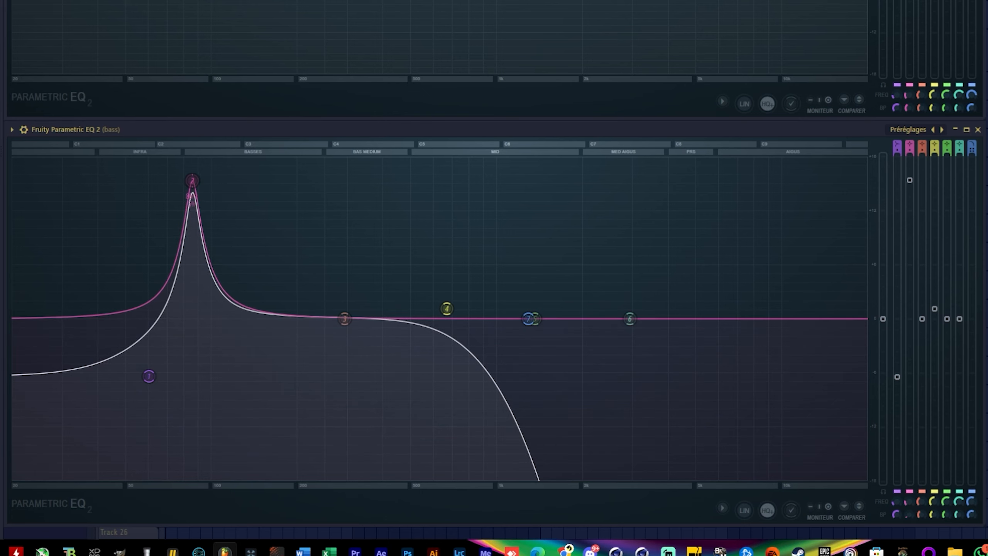
# Step: Widen the bass EQ's band 2 boost and set its gain slightly above +12 dB, checking the sound with playback
pyautogui.moveTo(910, 180); pyautogui.dragTo(910, 230)
pyautogui.press('space')
pyautogui.press('space')
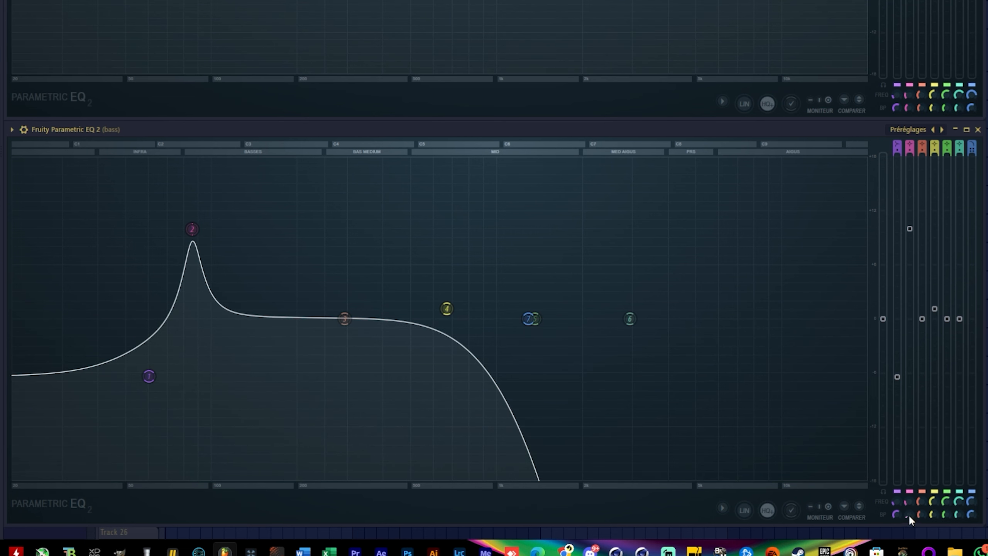
pyautogui.moveTo(908, 514)
pyautogui.mouseDown()
pyautogui.moveTo(908, 500)
pyautogui.moveTo(906, 514)
pyautogui.mouseUp()
pyautogui.press('space')
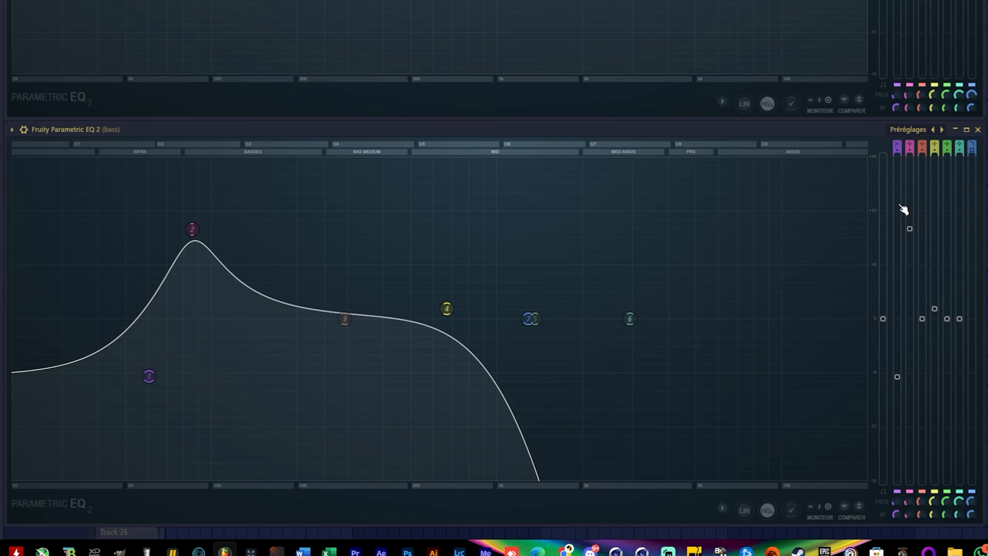
pyautogui.moveTo(910, 230); pyautogui.dragTo(909, 185)
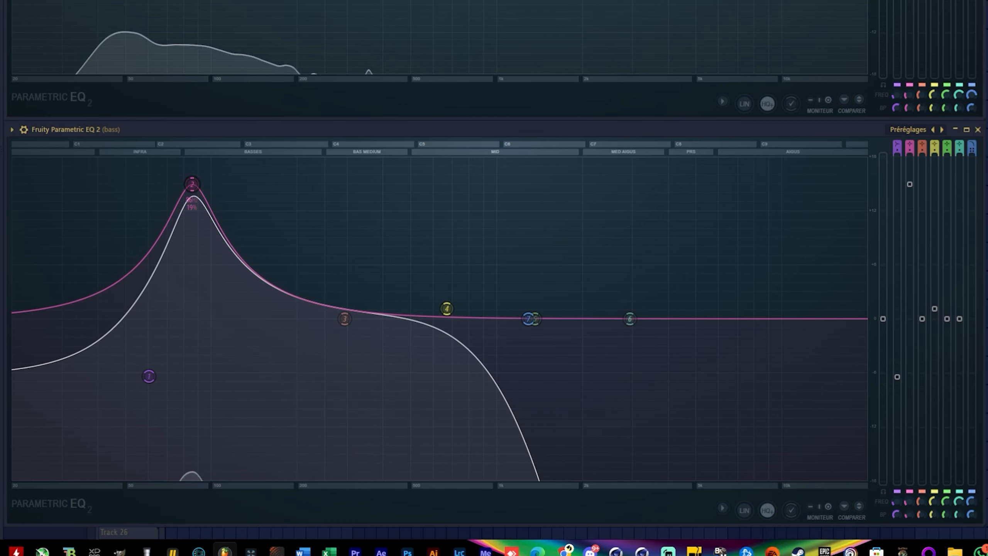
pyautogui.moveTo(909, 185); pyautogui.dragTo(909, 195)
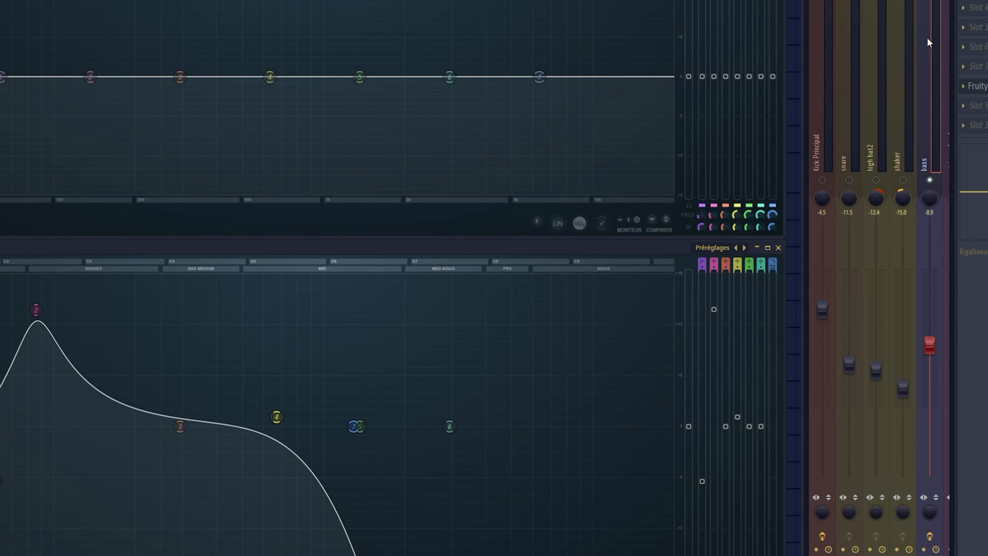
# Step: Lower the bass mixer track's volume to about -13.7 dB while the song plays
pyautogui.press('space')
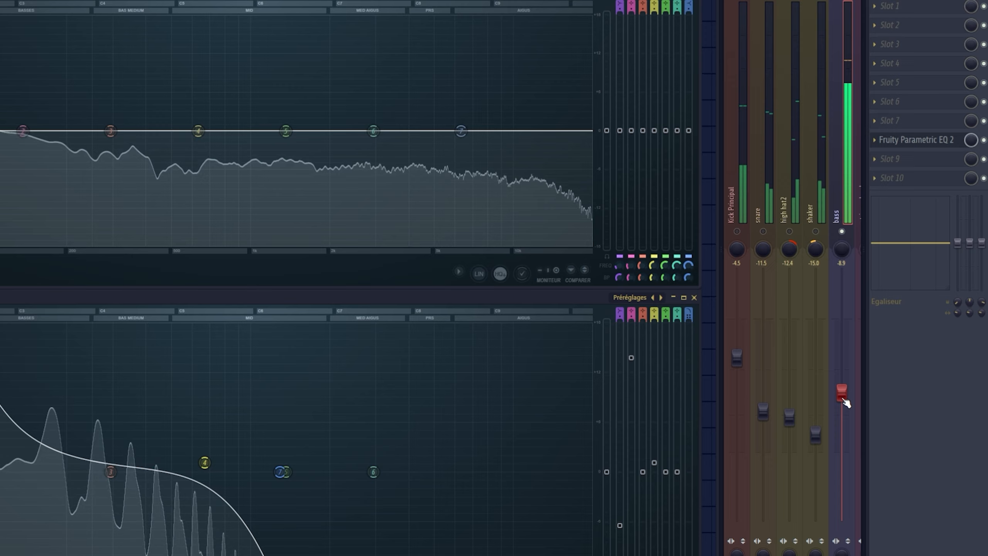
pyautogui.moveTo(843, 400); pyautogui.dragTo(842, 433)
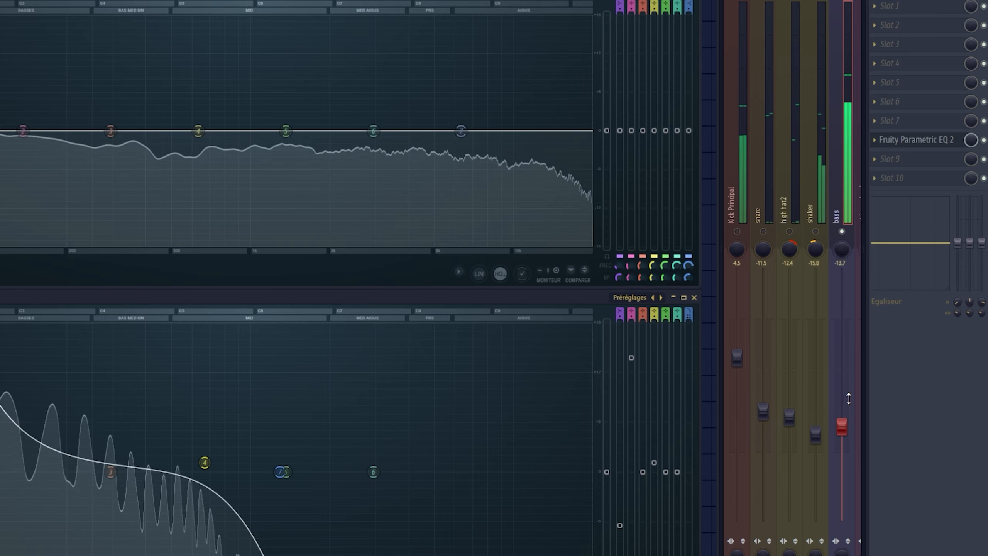
pyautogui.scroll(-2, 848, 398)
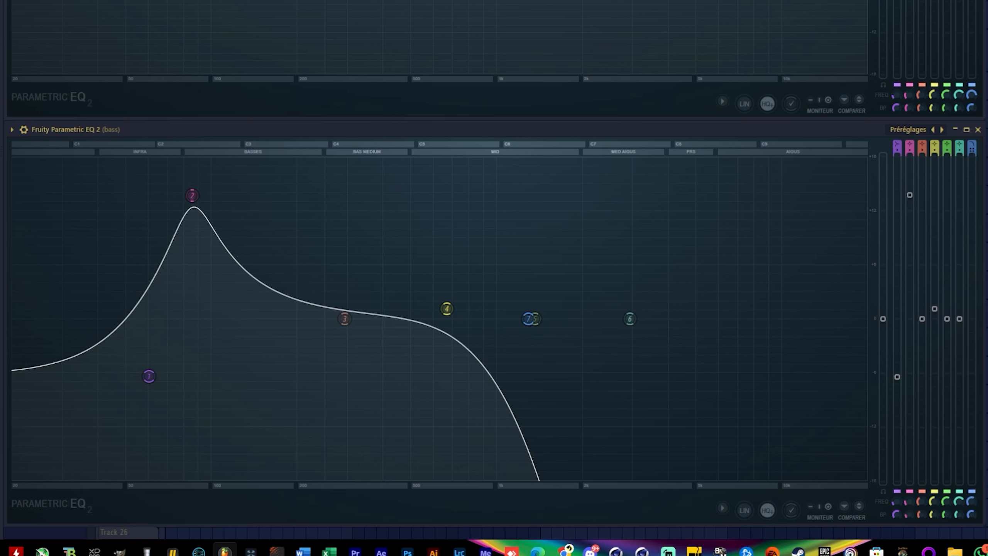
# Step: Boost band 3 of the bass EQ above +12 dB near 300 Hz and make its bandwidth very narrow
pyautogui.moveTo(193, 199)
pyautogui.moveTo(540, 321)
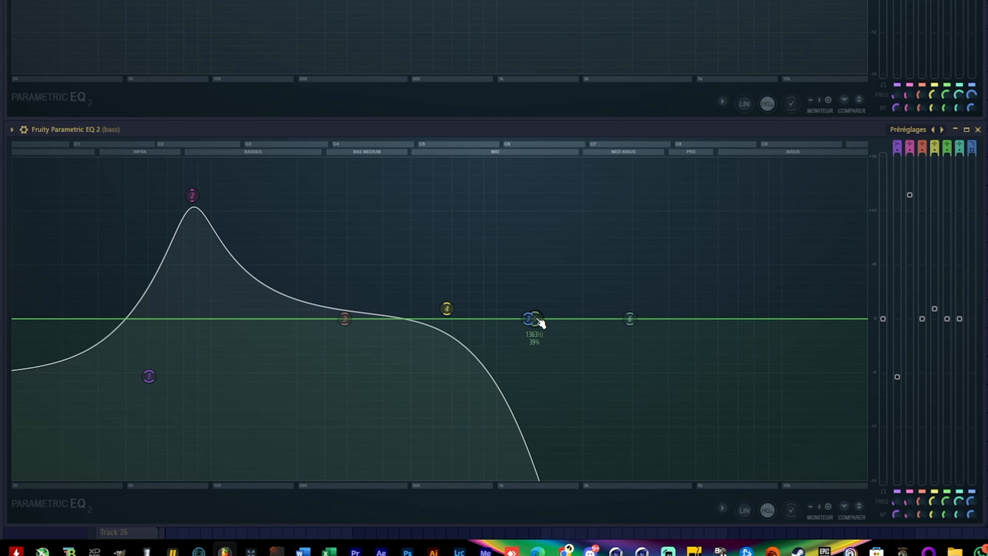
pyautogui.moveTo(340, 336)
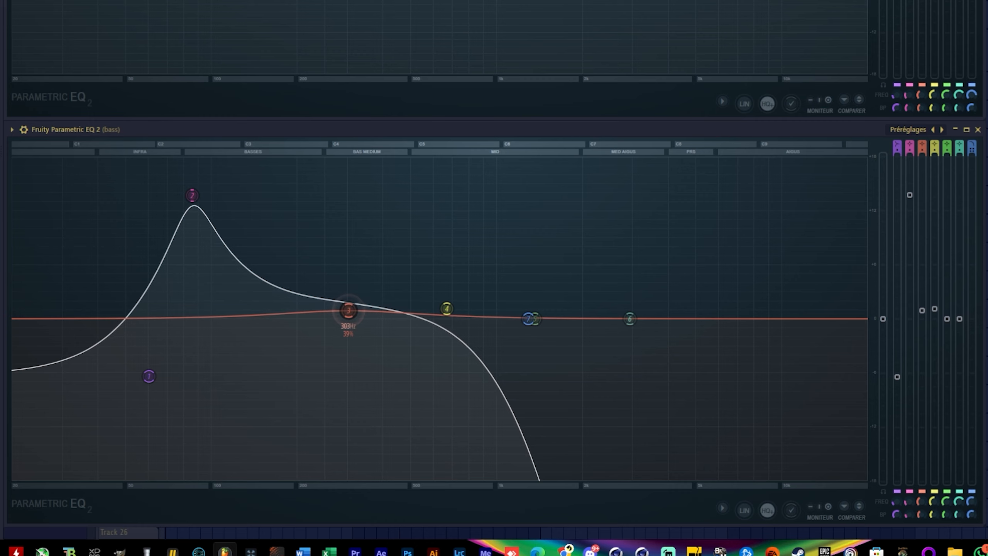
pyautogui.moveTo(345, 319); pyautogui.dragTo(346, 197)
pyautogui.moveTo(921, 503)
pyautogui.mouseDown()
pyautogui.moveTo(920, 537)
pyautogui.moveTo(923, 519)
pyautogui.mouseUp()
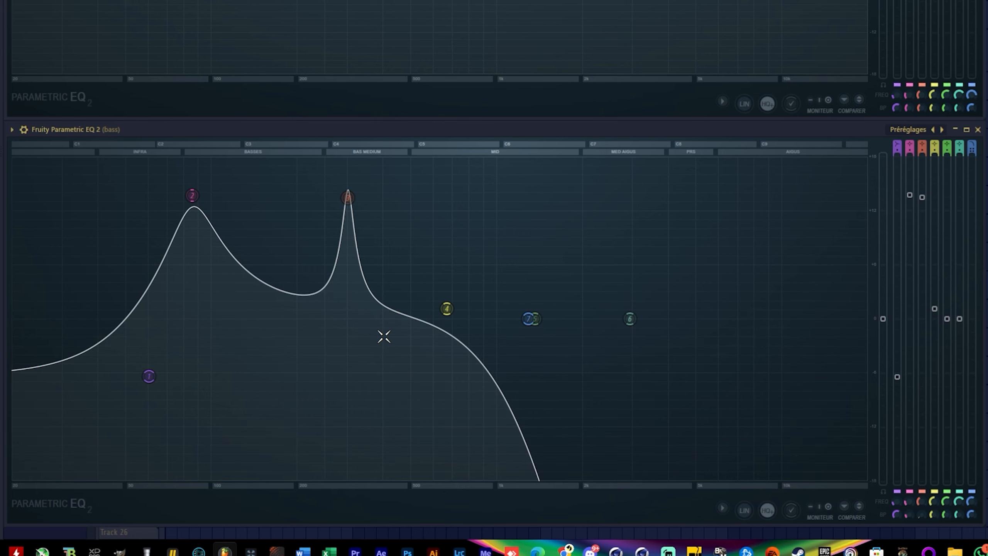
pyautogui.moveTo(339, 182)
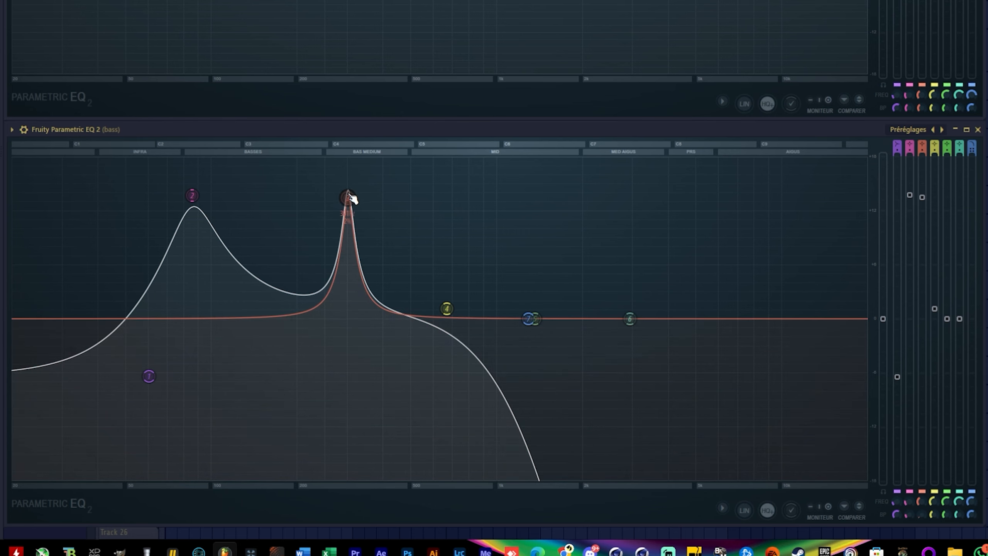
# Step: Sweep the narrow band 3 boost of the bass EQ around 300 Hz, settle it near 288 Hz, and listen to the result
pyautogui.moveTo(348, 198); pyautogui.dragTo(325, 202)
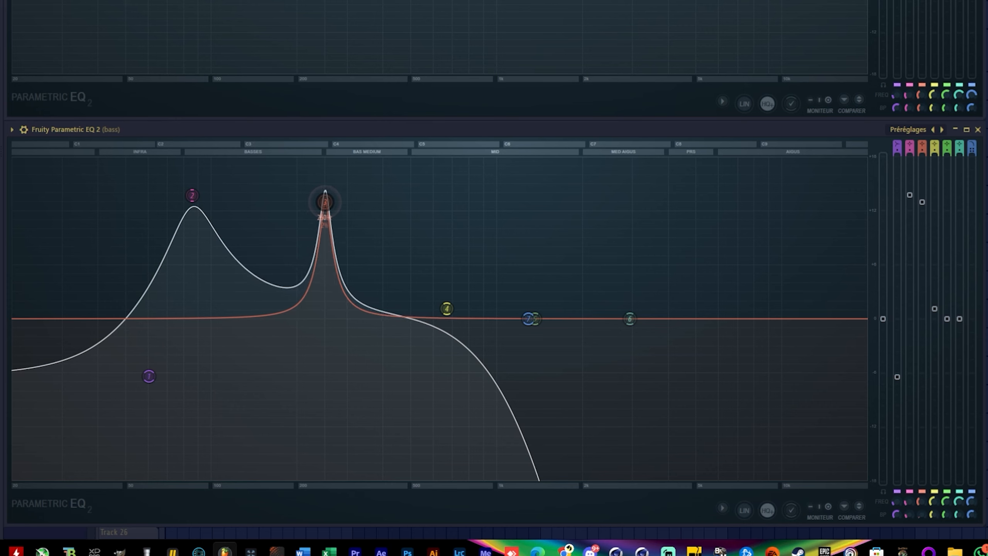
pyautogui.moveTo(325, 202); pyautogui.dragTo(350, 200)
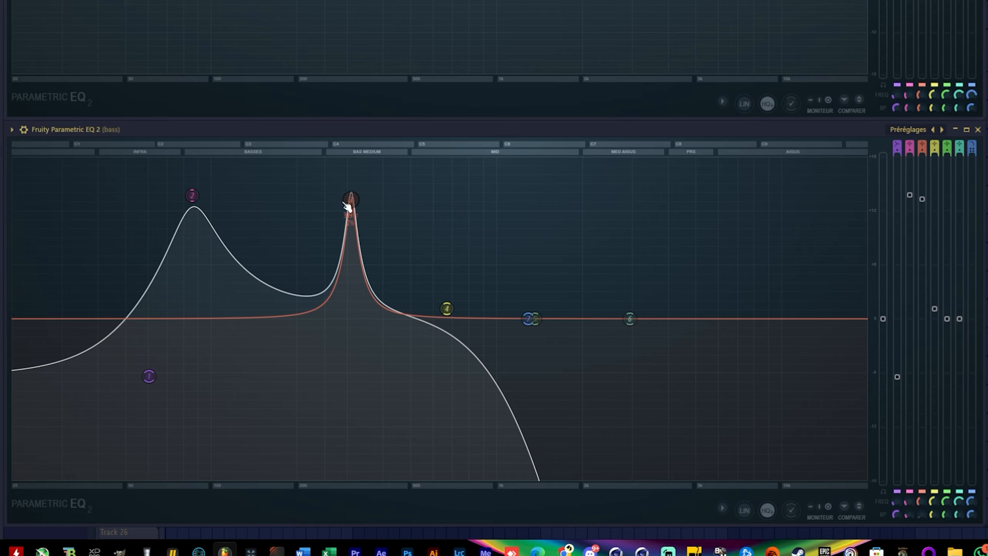
pyautogui.moveTo(351, 200); pyautogui.dragTo(342, 173)
pyautogui.press('space')
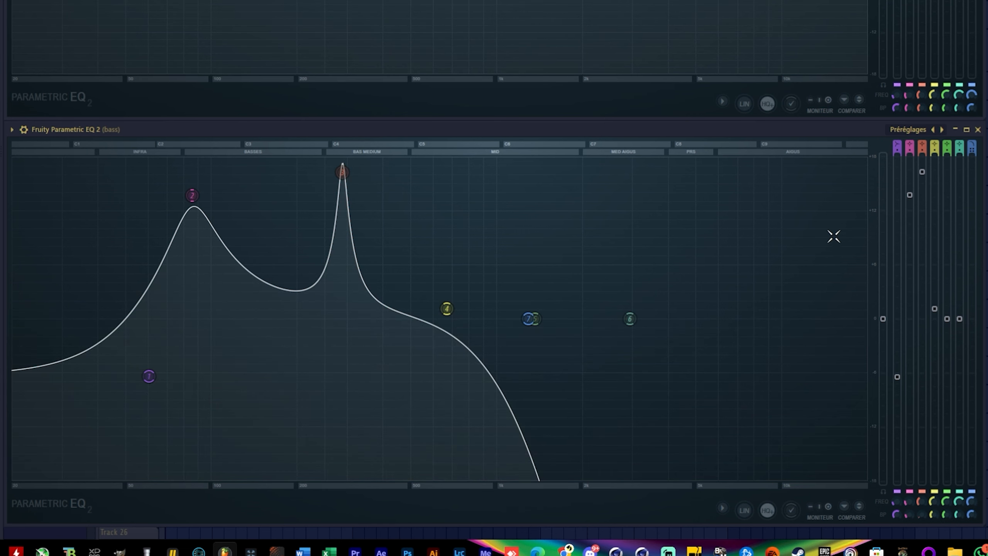
# Step: Turn band 3 of the bass EQ into a narrow cut of about -7 dB, fine-tuning its bandwidth and checking by playback
pyautogui.moveTo(922, 172); pyautogui.dragTo(922, 322)
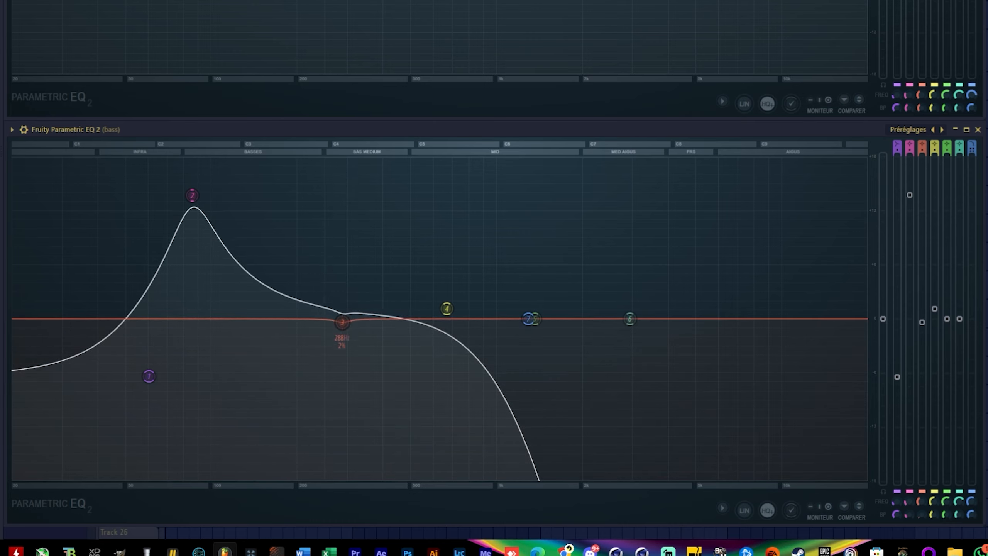
pyautogui.moveTo(922, 256); pyautogui.dragTo(922, 382)
pyautogui.press('space')
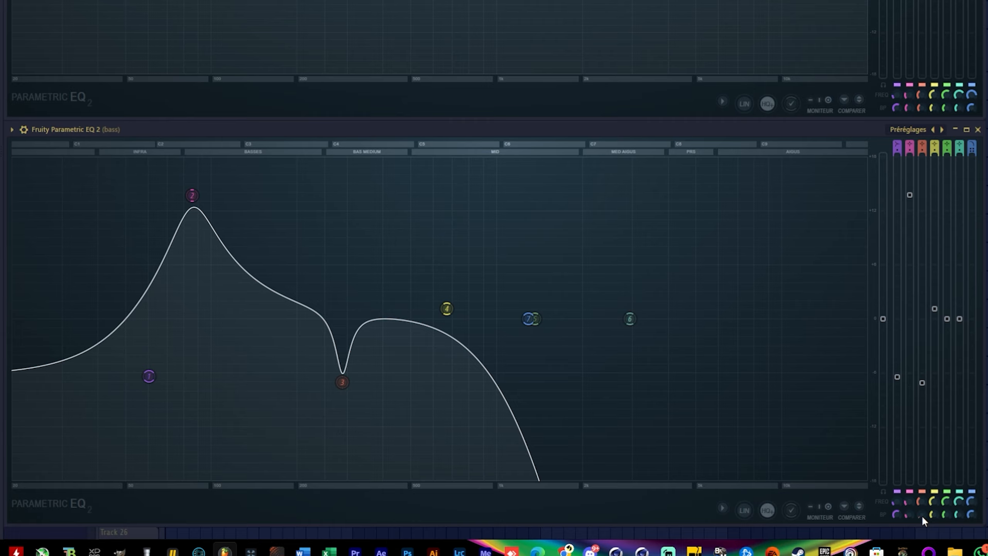
pyautogui.press('space')
pyautogui.moveTo(922, 514)
pyautogui.mouseDown()
pyautogui.moveTo(922, 495)
pyautogui.moveTo(923, 519)
pyautogui.mouseUp()
pyautogui.press('space')
pyautogui.press('space')
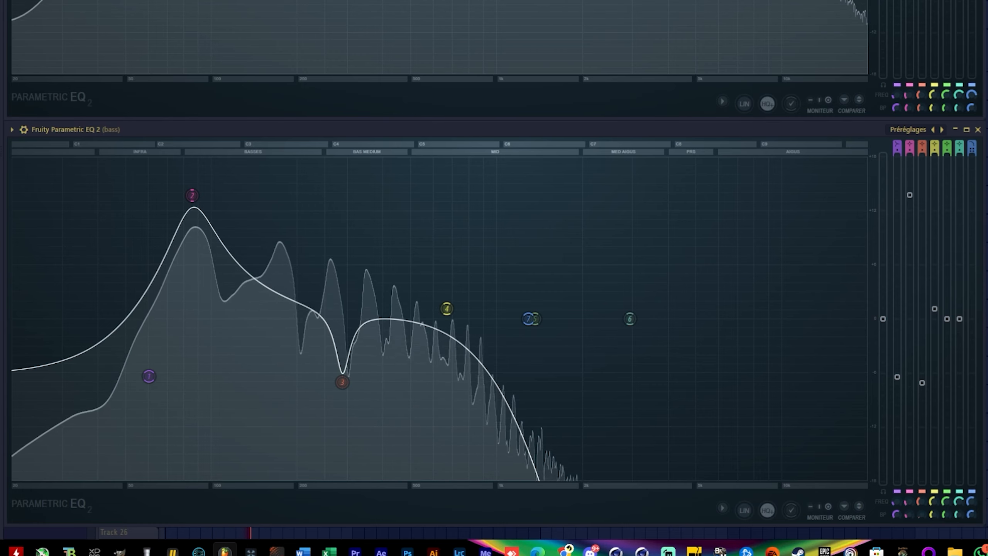
pyautogui.press('space')
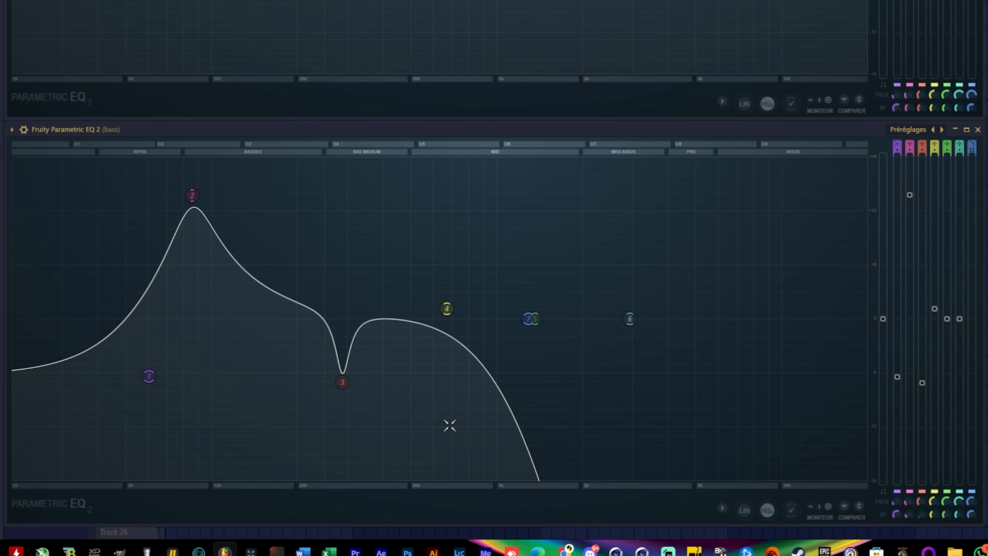
# Step: Align band 2 of the kick EQ with the bass boost's frequency and turn band 1 into a high-pass at about 30 Hz
pyautogui.click(195, 197)
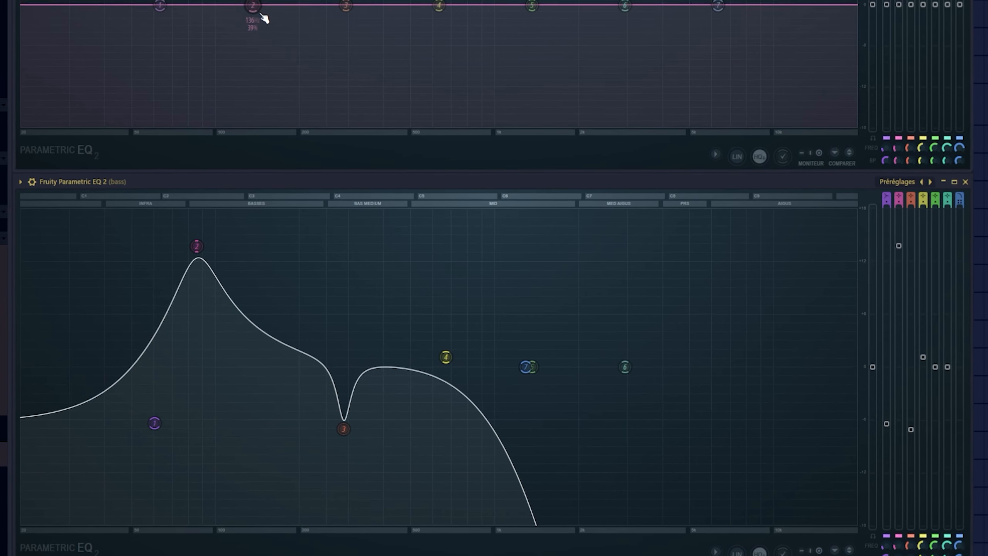
pyautogui.moveTo(263, 98); pyautogui.dragTo(212, 98)
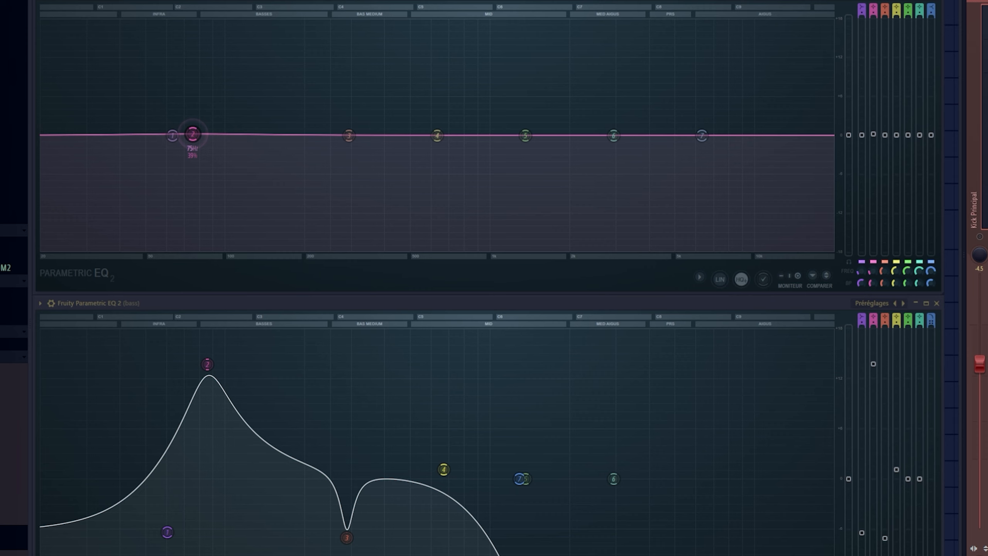
pyautogui.moveTo(212, 136); pyautogui.dragTo(88, 249)
pyautogui.moveTo(861, 7); pyautogui.dragTo(861, 26)
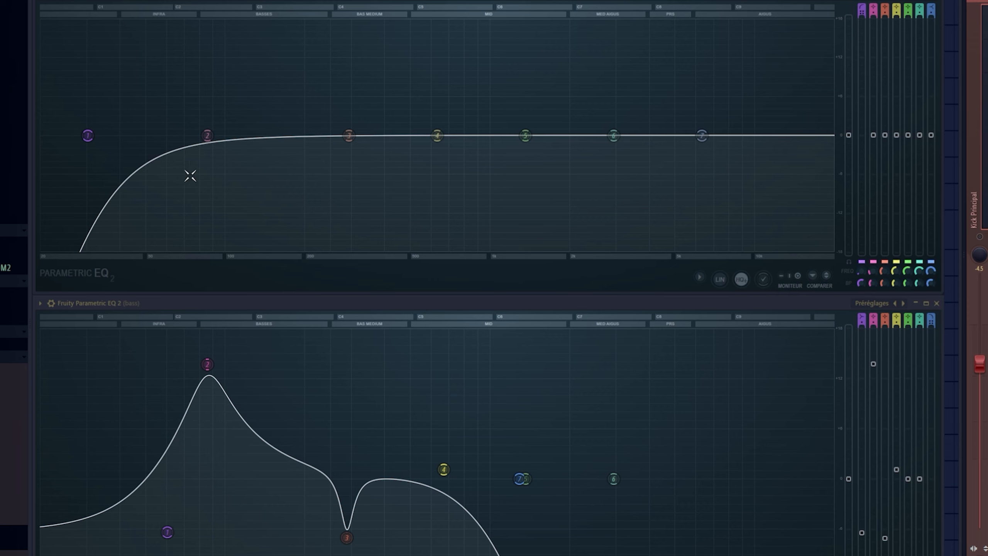
# Step: Move band 3 of the kick EQ to about 50 Hz and boost it by about 6 dB while listening to playback
pyautogui.moveTo(350, 136); pyautogui.dragTo(140, 136)
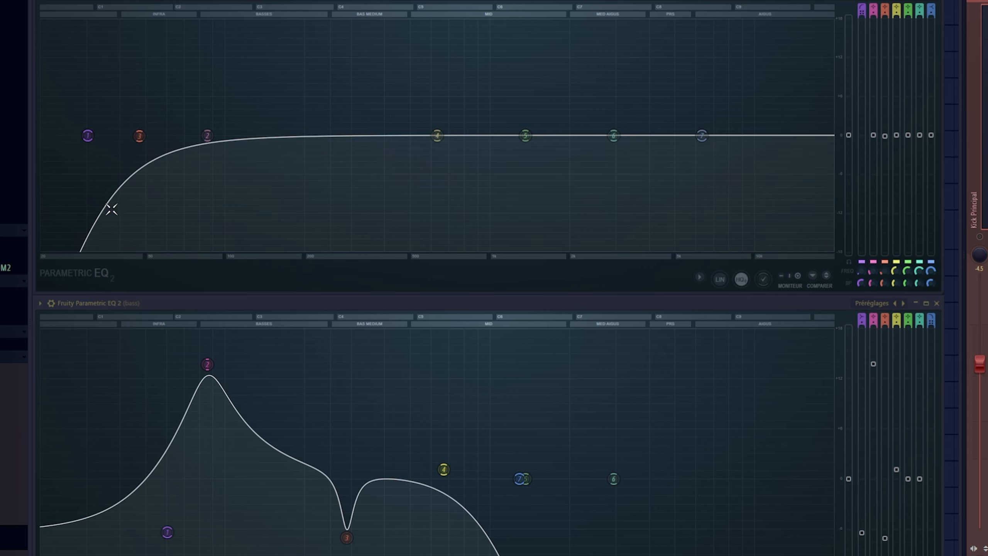
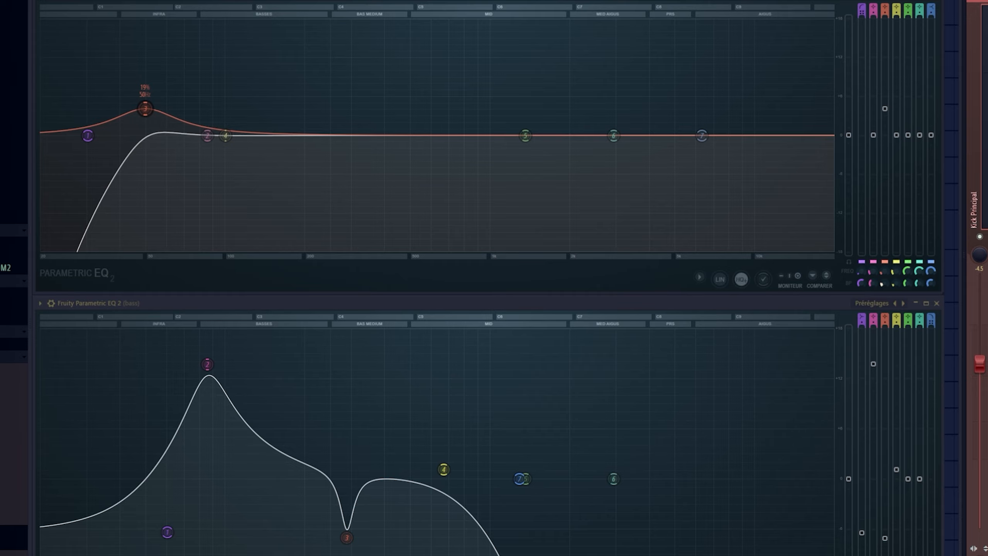
pyautogui.moveTo(144, 93); pyautogui.dragTo(146, 99)
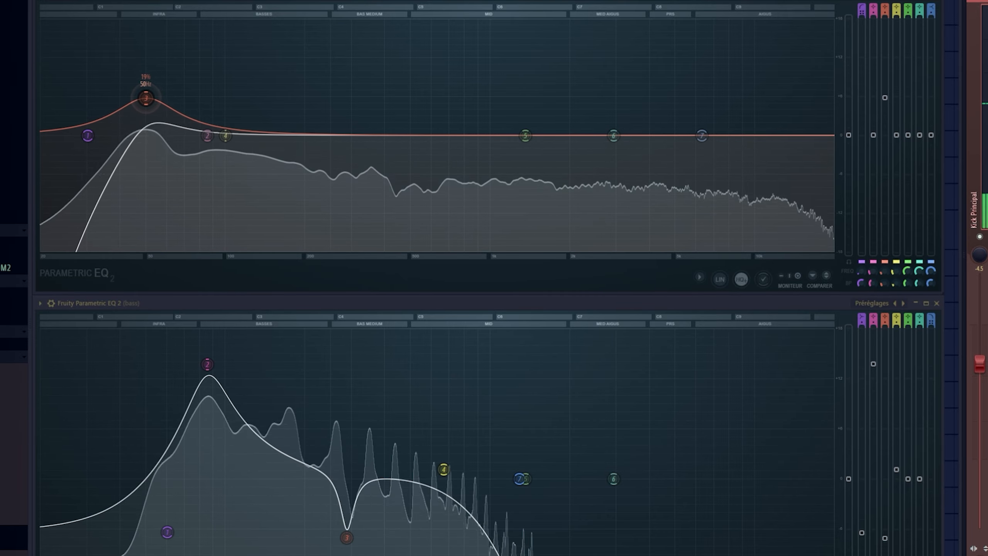
# Step: Try a band 2 cut around 85 Hz and a strong band 4 boost near 110 Hz on the kick EQ during playback
pyautogui.moveTo(207, 141); pyautogui.dragTo(204, 147)
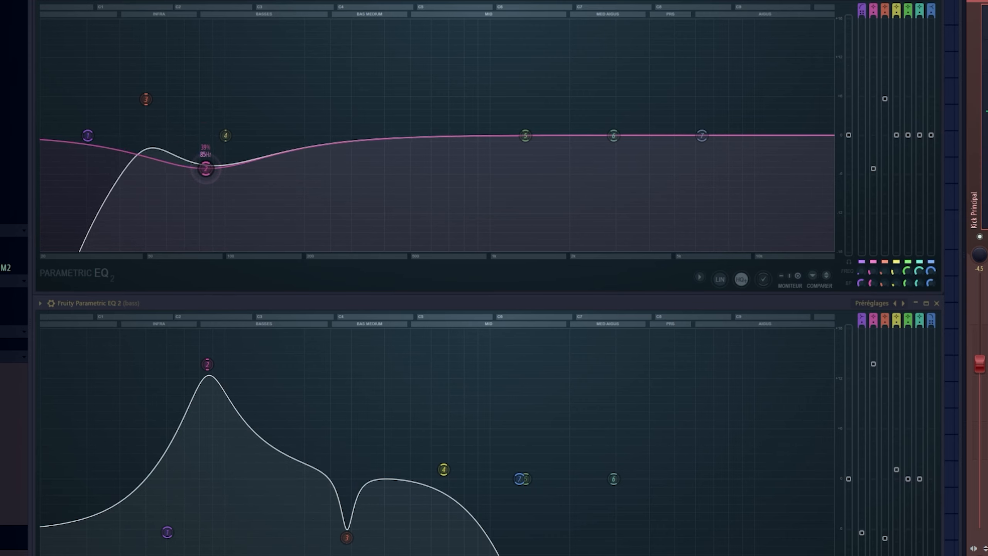
pyautogui.press('space')
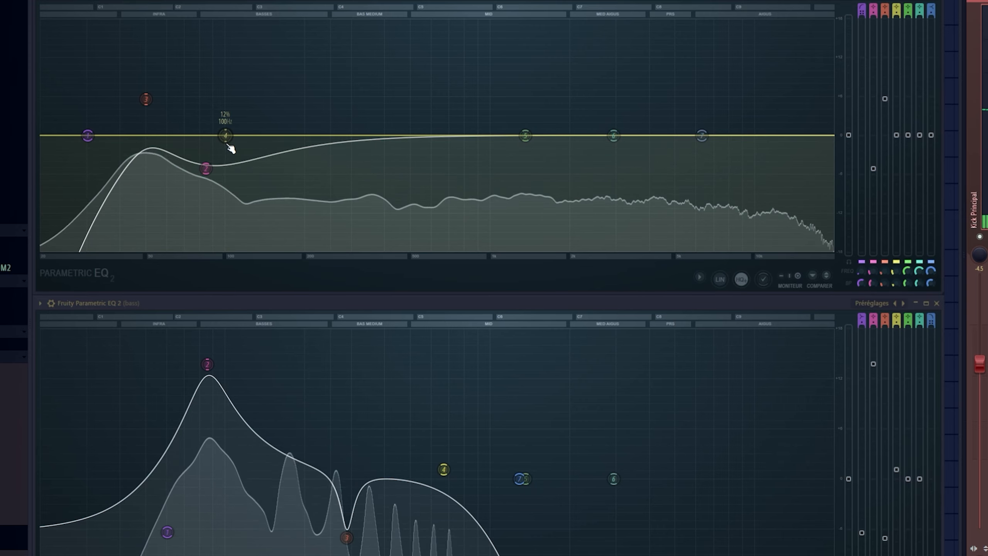
pyautogui.moveTo(226, 136); pyautogui.dragTo(234, 54)
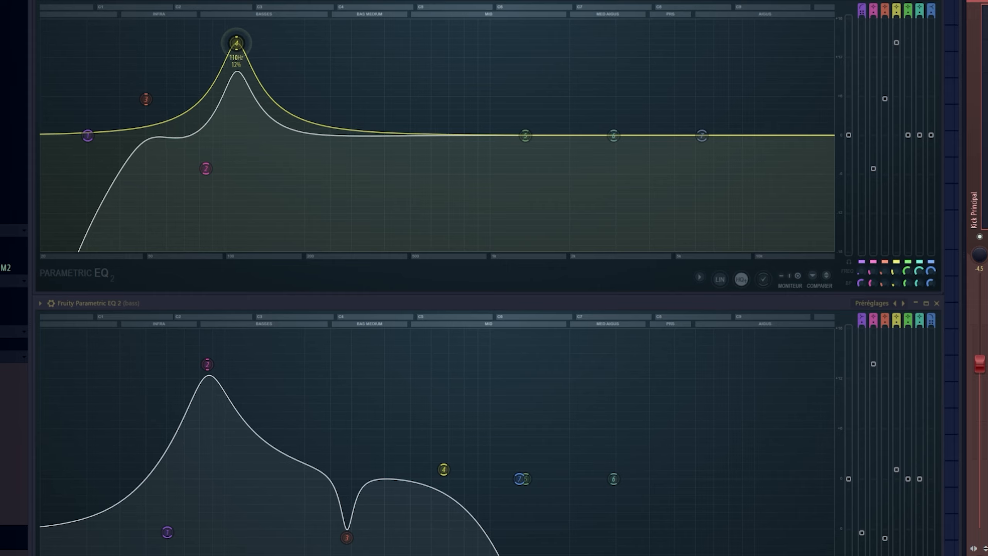
pyautogui.moveTo(233, 41)
pyautogui.mouseDown()
pyautogui.moveTo(233, 60)
pyautogui.moveTo(191, 49)
pyautogui.moveTo(229, 44)
pyautogui.moveTo(234, 59)
pyautogui.mouseUp()
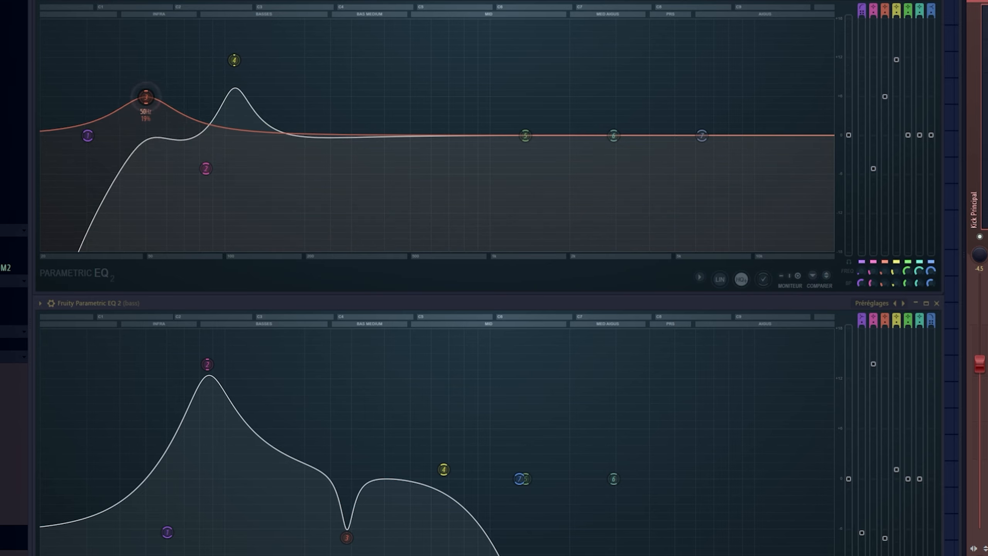
# Step: Raise band 3 of the kick EQ to about 13 dB and shift a shallower band 2 cut to about 102 Hz
pyautogui.moveTo(146, 97); pyautogui.dragTo(148, 52)
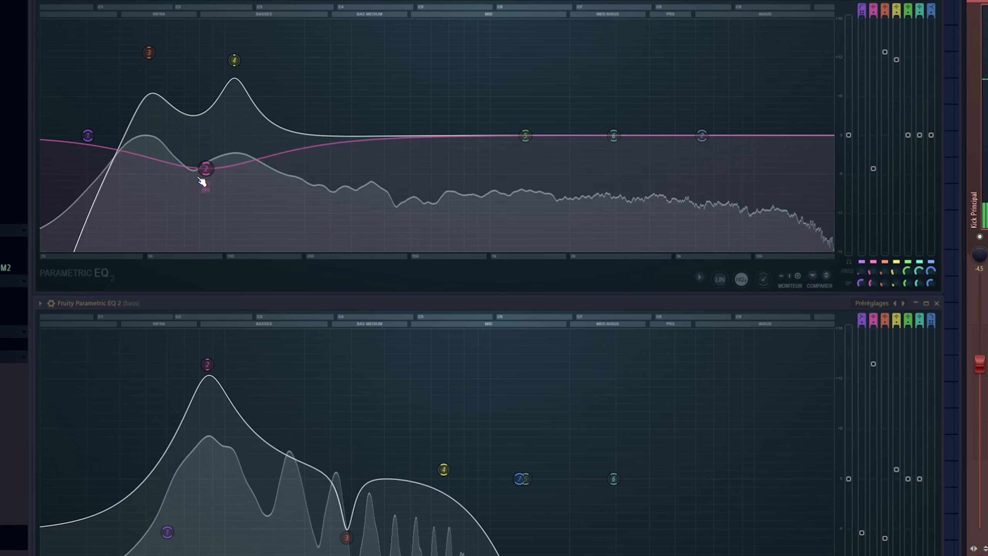
pyautogui.moveTo(201, 180); pyautogui.dragTo(215, 160)
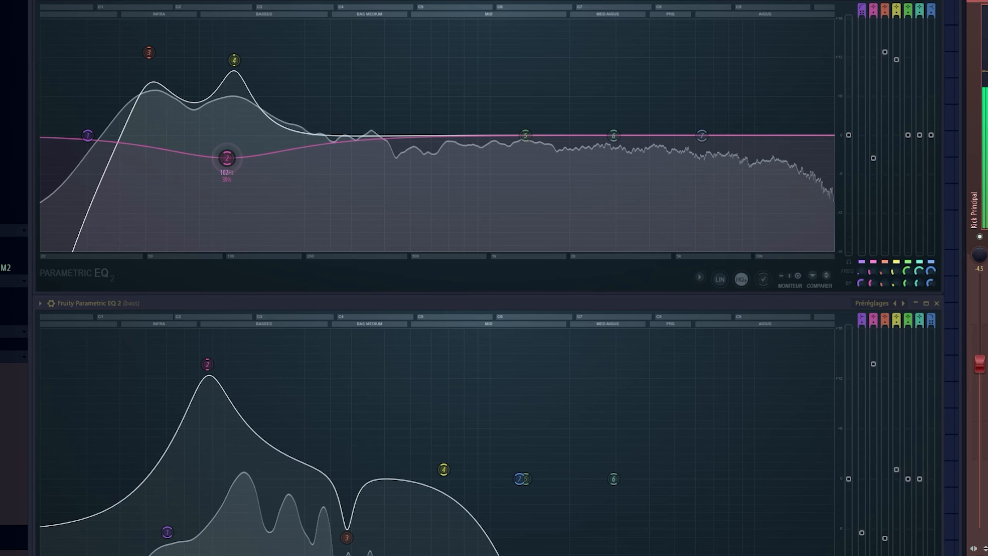
# Step: Turn the kick EQ's band 4 into a cut of about -12 dB at 88 Hz and boost band 2 by about 7 dB near 97 Hz
pyautogui.moveTo(234, 60); pyautogui.dragTo(215, 99)
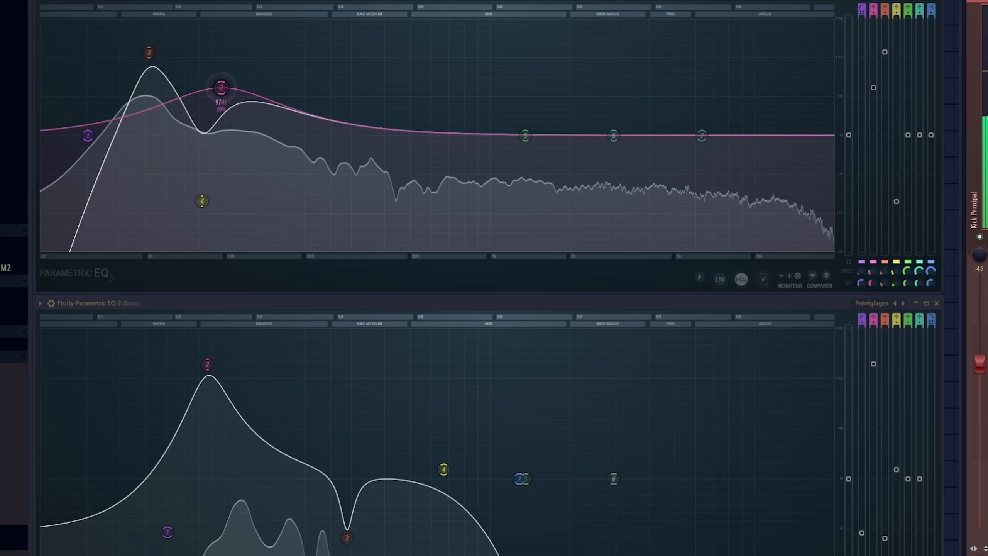
pyautogui.moveTo(202, 201); pyautogui.dragTo(208, 215)
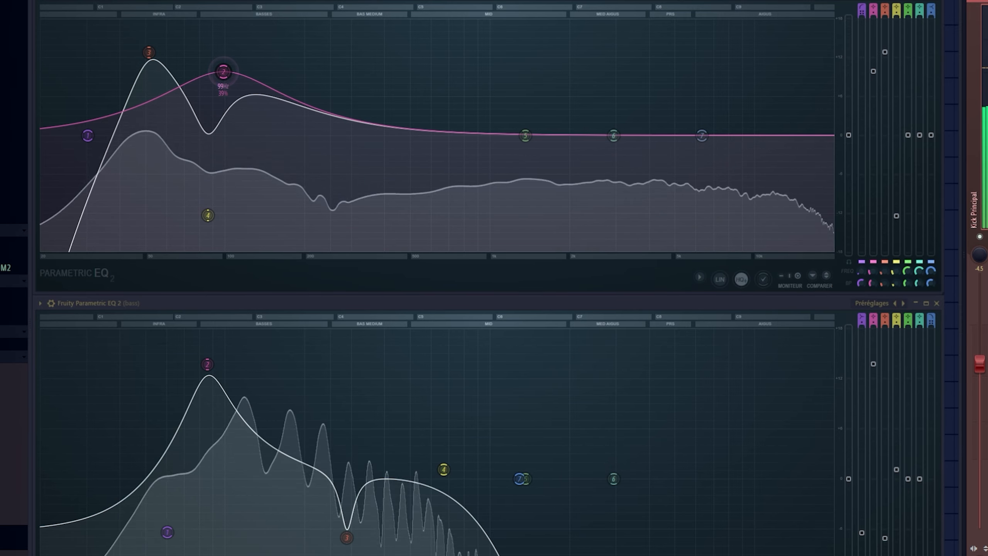
pyautogui.moveTo(222, 82); pyautogui.dragTo(221, 91)
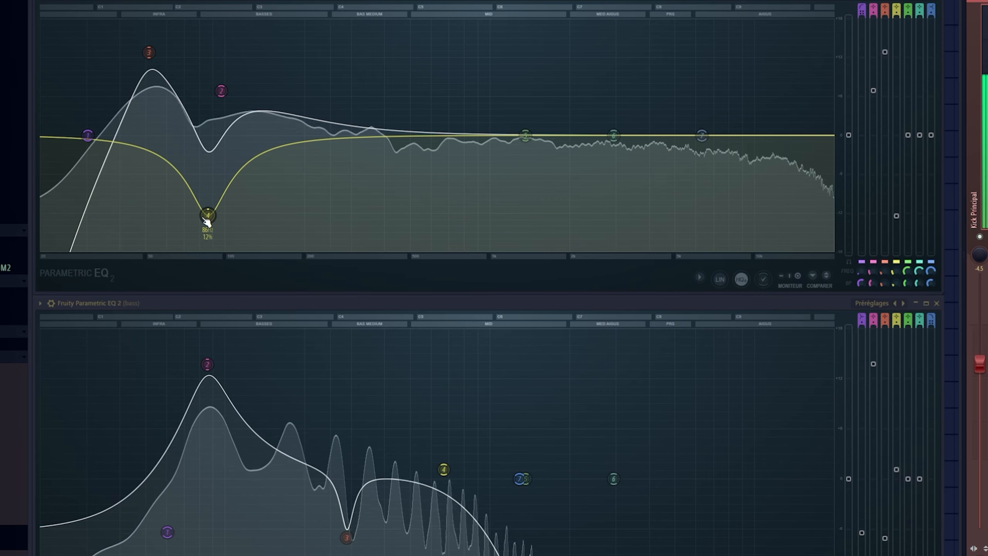
pyautogui.moveTo(208, 215); pyautogui.dragTo(208, 216)
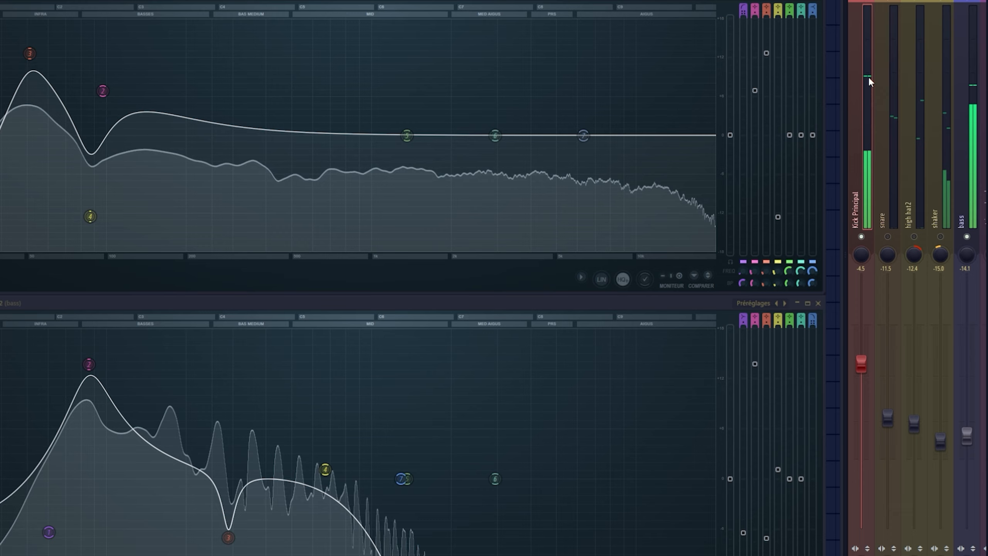
# Step: Lower the mixer levels of the kick to -5.6 dB and the bass to -14.2 dB while listening, and stop playback
pyautogui.moveTo(861, 363); pyautogui.dragTo(861, 371)
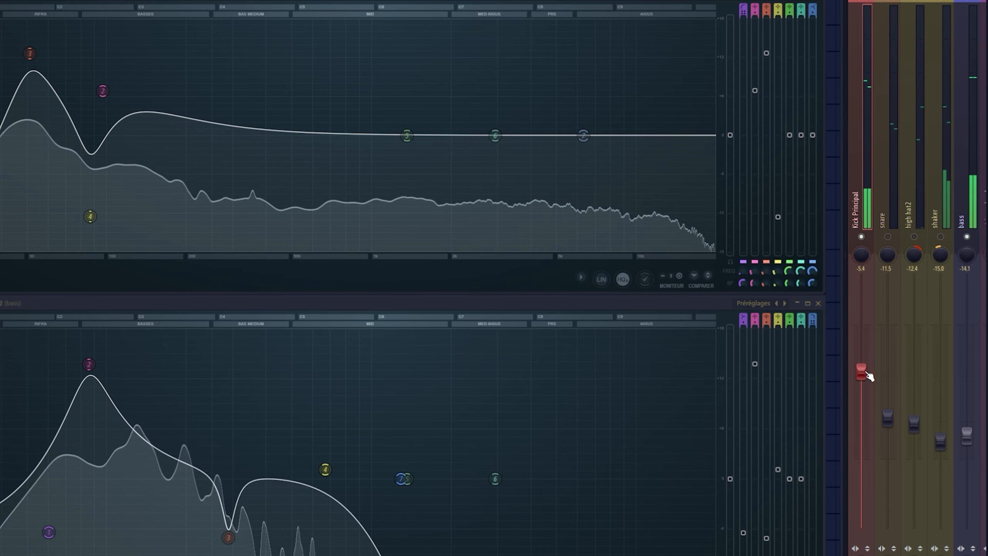
pyautogui.moveTo(967, 435); pyautogui.dragTo(967, 436)
pyautogui.moveTo(861, 372); pyautogui.dragTo(861, 373)
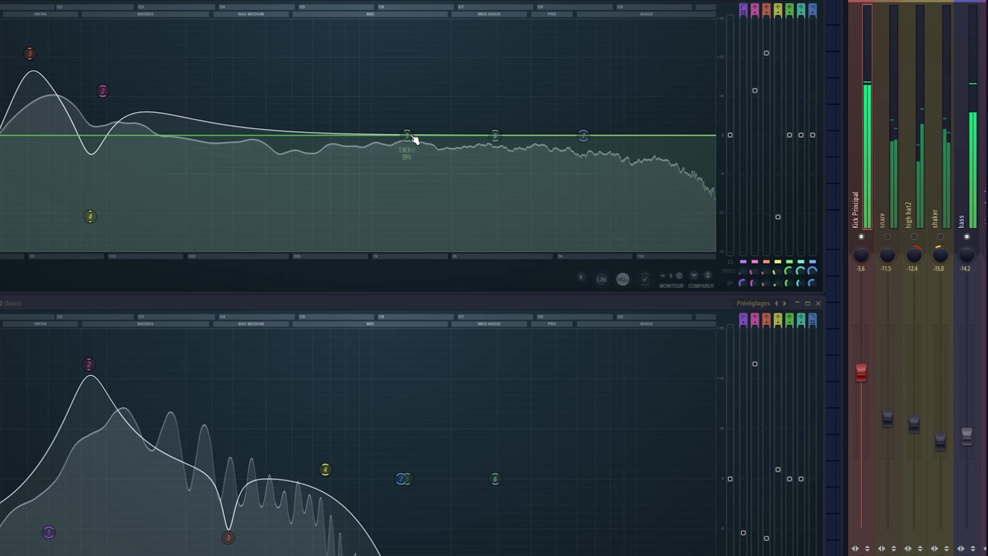
pyautogui.press('space')
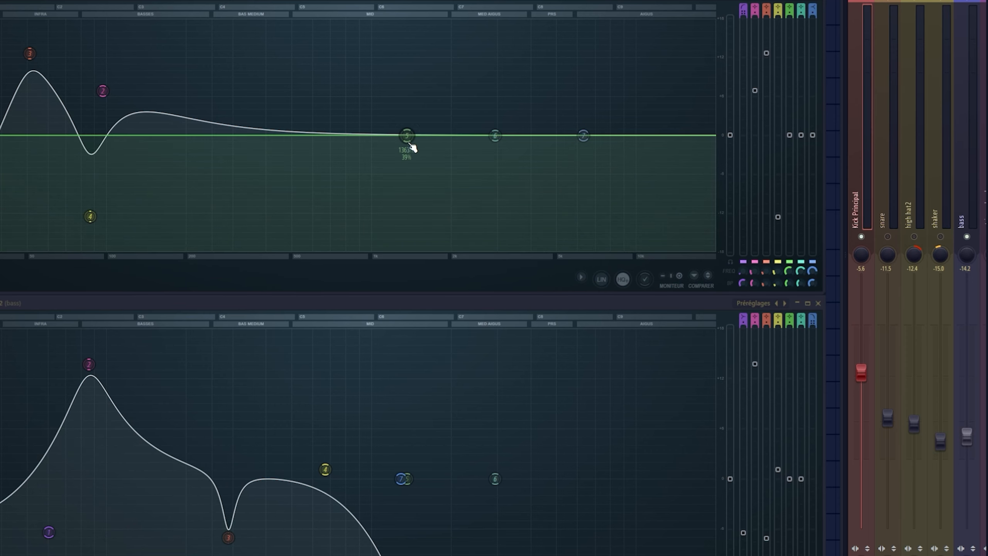
# Step: Cut band 5 of the kick EQ by about 6 dB at 314 Hz with 21% bandwidth, and raise band 7 about 2 dB near 5 kHz
pyautogui.moveTo(245, 163); pyautogui.dragTo(246, 170)
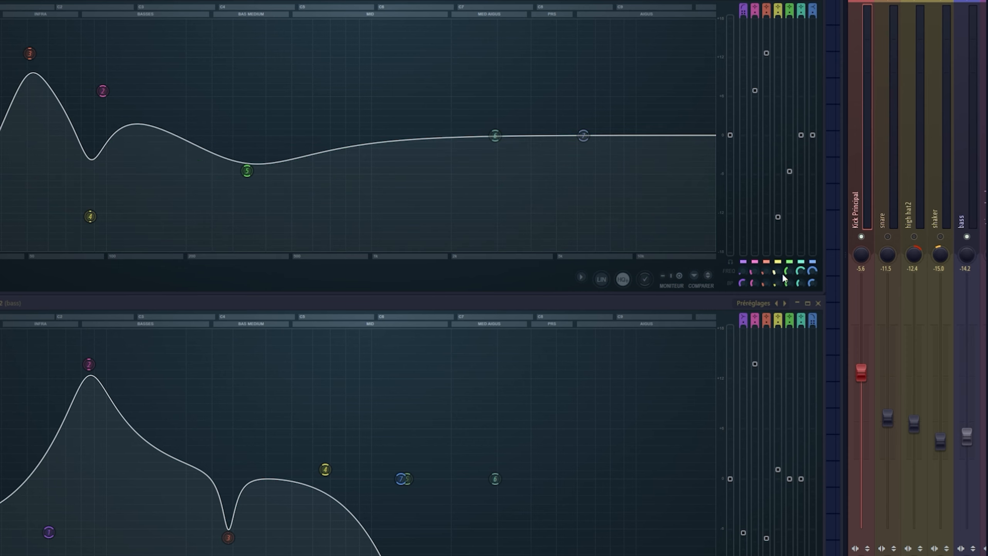
pyautogui.moveTo(788, 287); pyautogui.dragTo(787, 281)
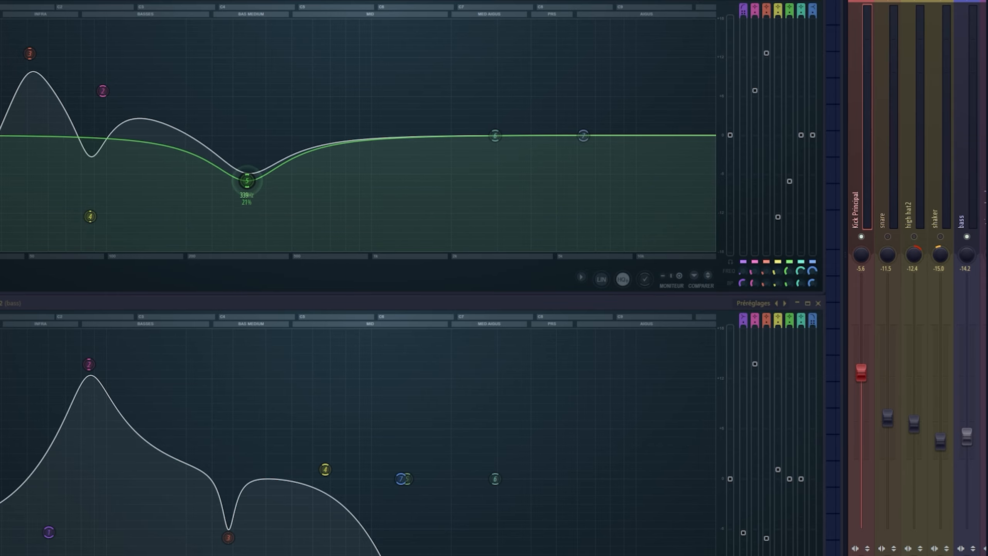
pyautogui.moveTo(247, 180)
pyautogui.mouseDown()
pyautogui.moveTo(241, 249)
pyautogui.moveTo(243, 178)
pyautogui.moveTo(189, 172)
pyautogui.moveTo(238, 174)
pyautogui.mouseUp()
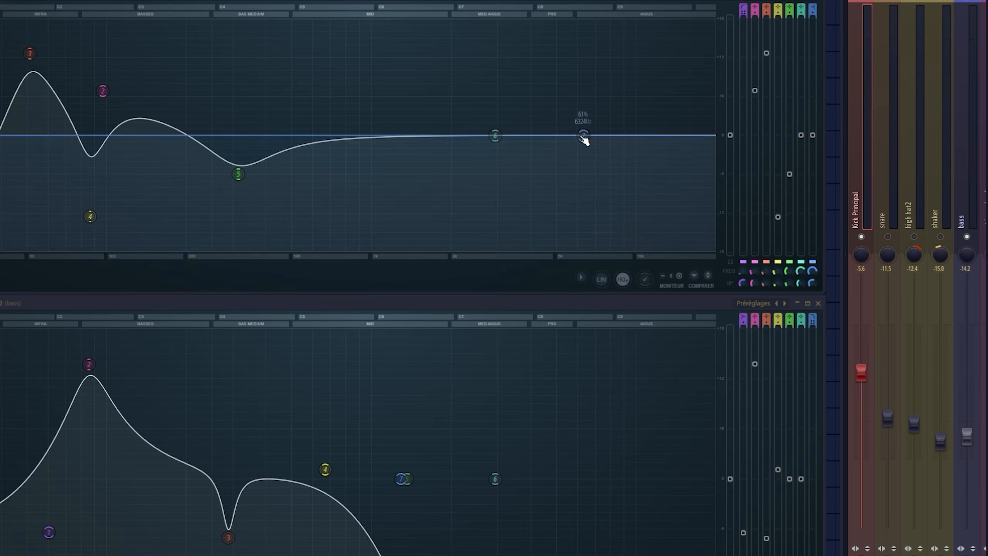
pyautogui.moveTo(588, 140); pyautogui.dragTo(556, 120)
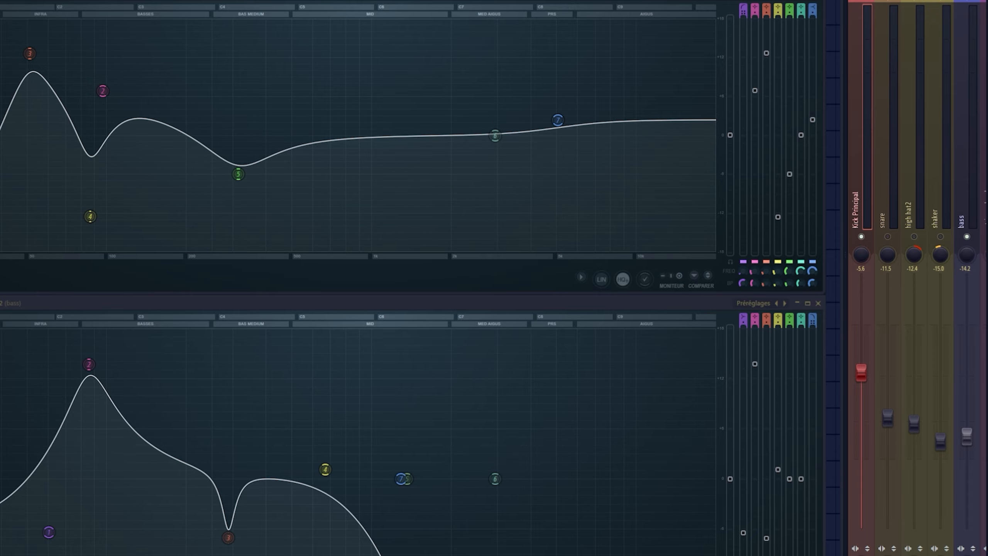
# Step: Place the frequency chart below the kick EQ curve and compare its kick row with the EQ bands
pyautogui.moveTo(986, 37); pyautogui.dragTo(410, 0)
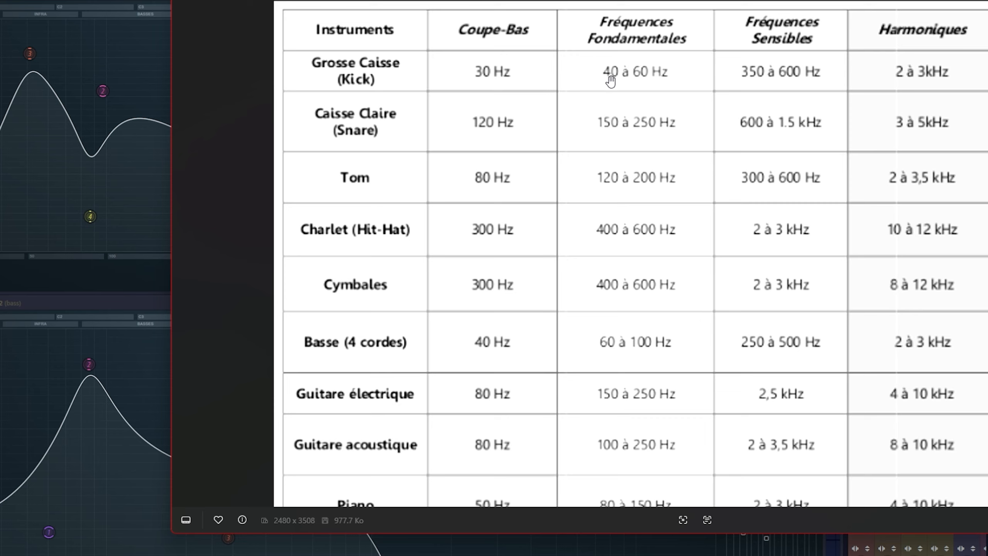
pyautogui.moveTo(28, 53)
pyautogui.moveTo(723, 0); pyautogui.dragTo(458, 218)
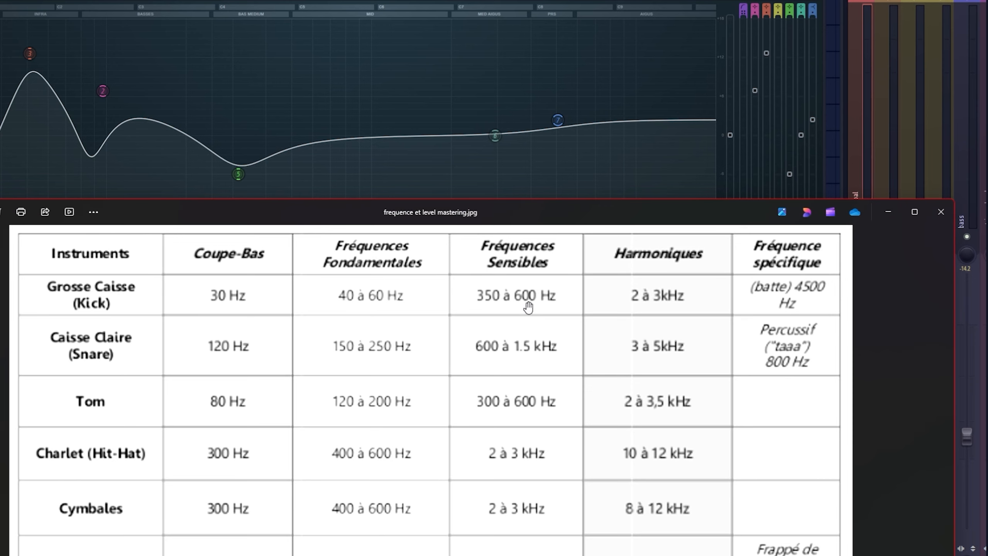
pyautogui.moveTo(241, 182)
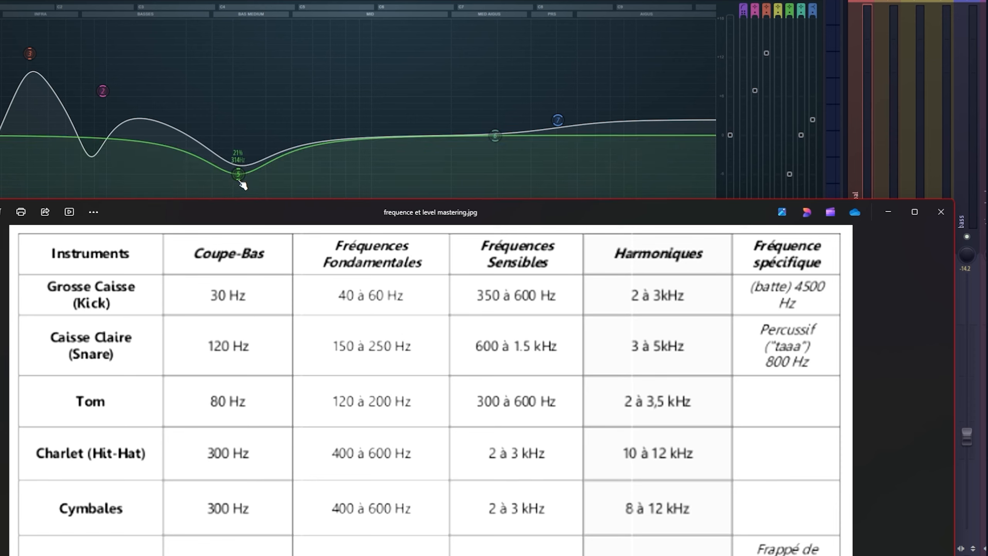